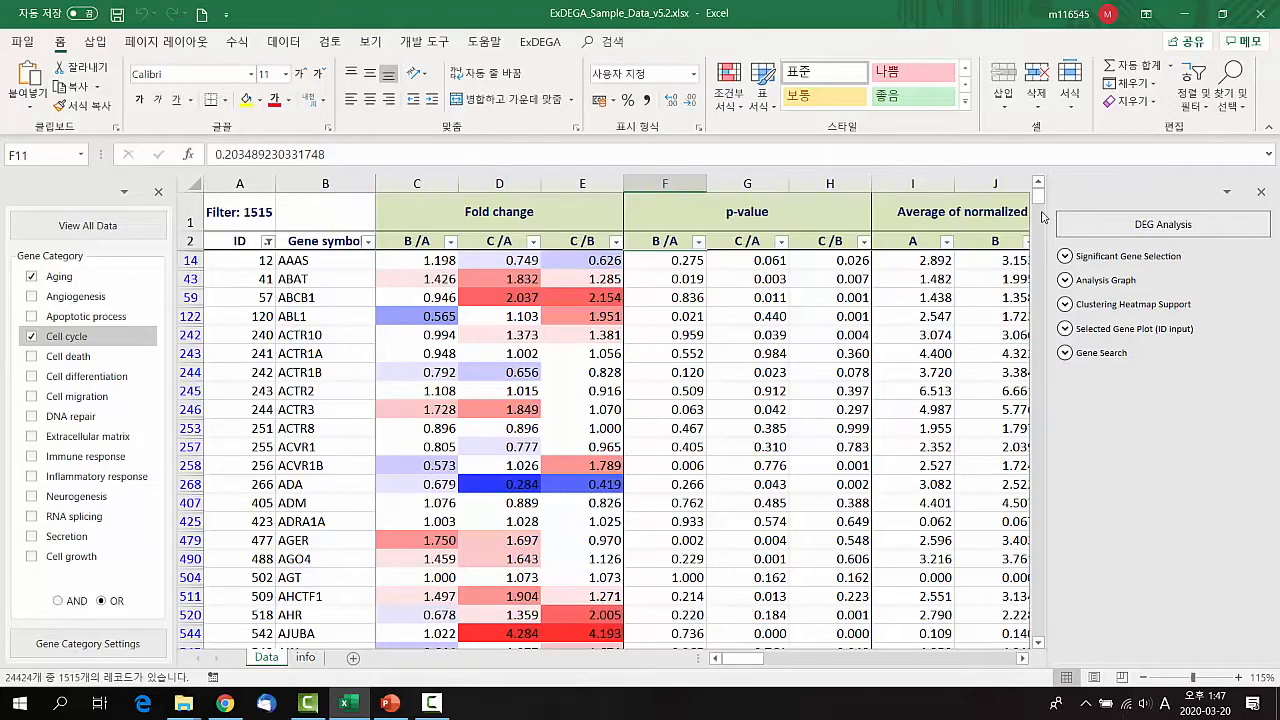
# Expand the Significant Gene Selection settings and keep the fold change threshold at 2.00.
pyautogui.click(645, 356)
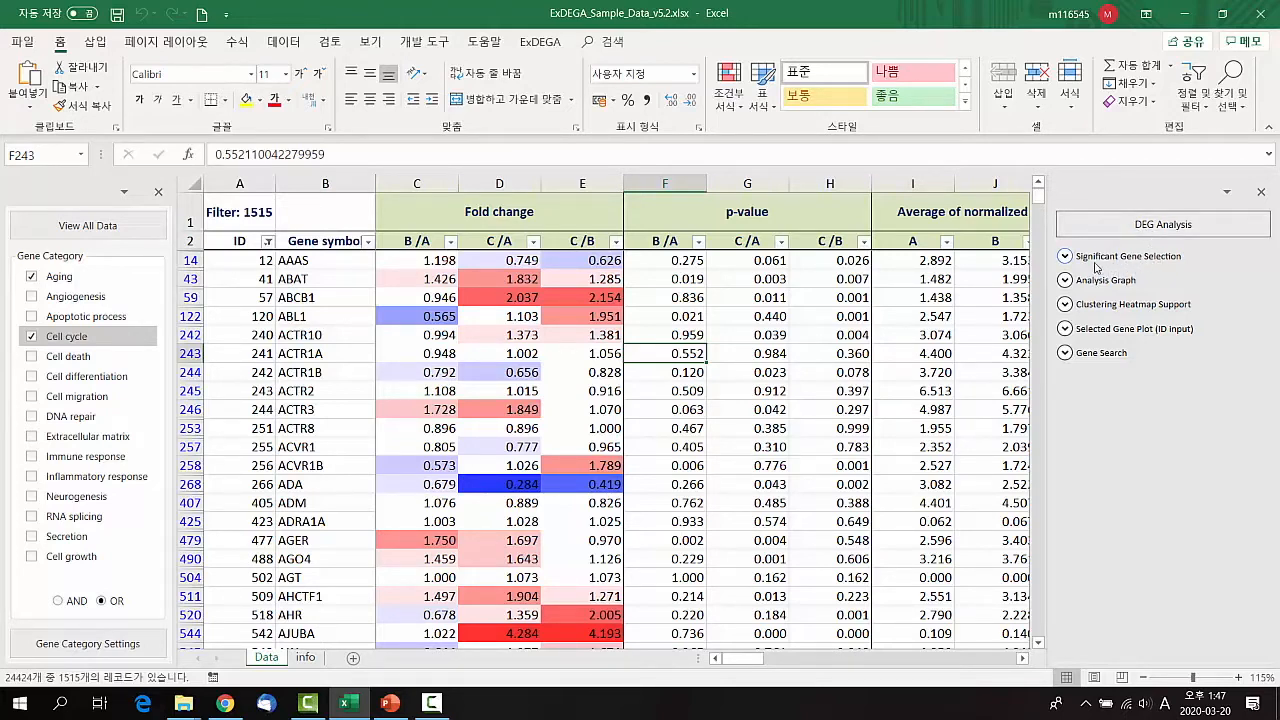
pyautogui.click(1066, 258)
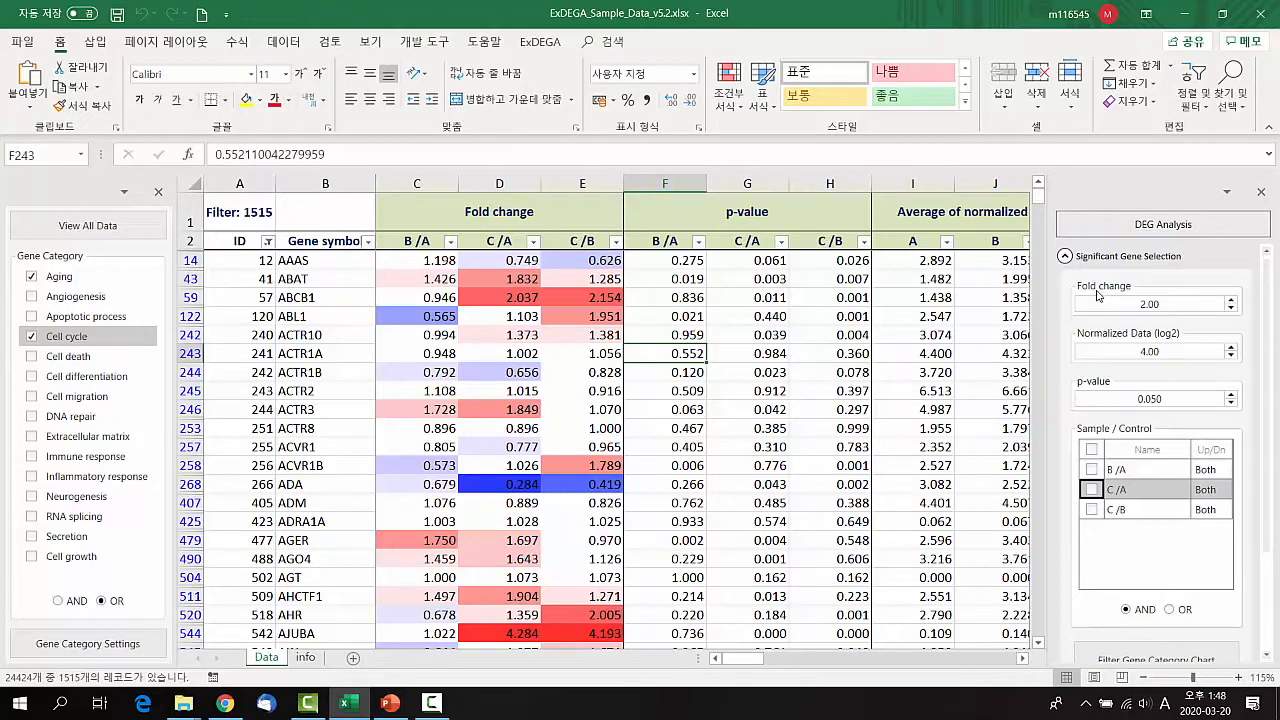
pyautogui.doubleClick(1155, 305)
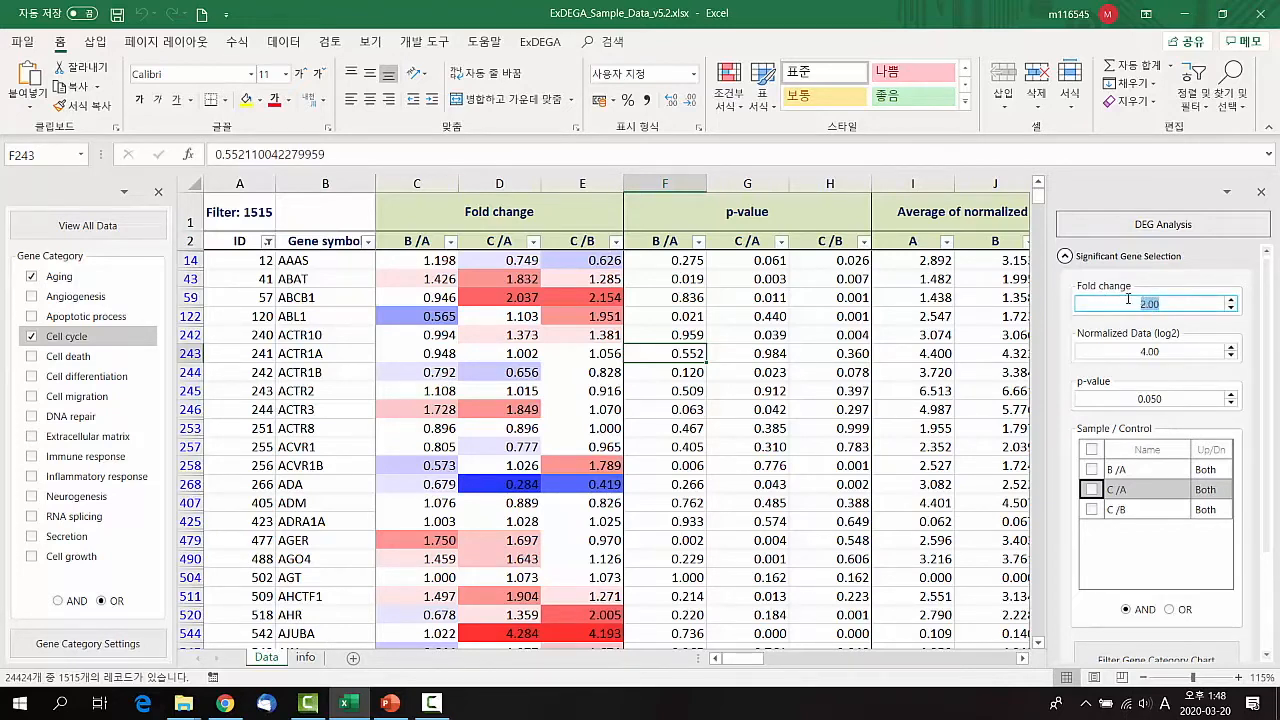
pyautogui.press('Return')
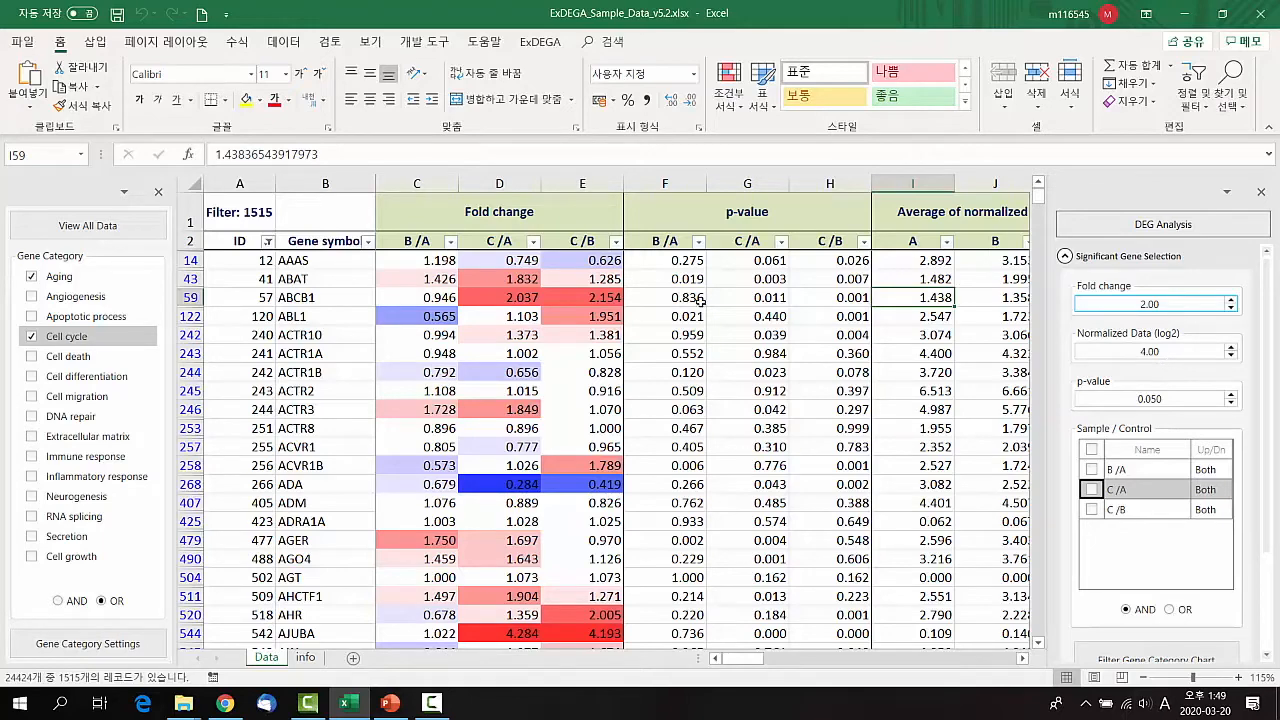
# Filter the aging and cell cycle genes to those significant in the B/A comparison.
pyautogui.scroll(-1, 696, 328)
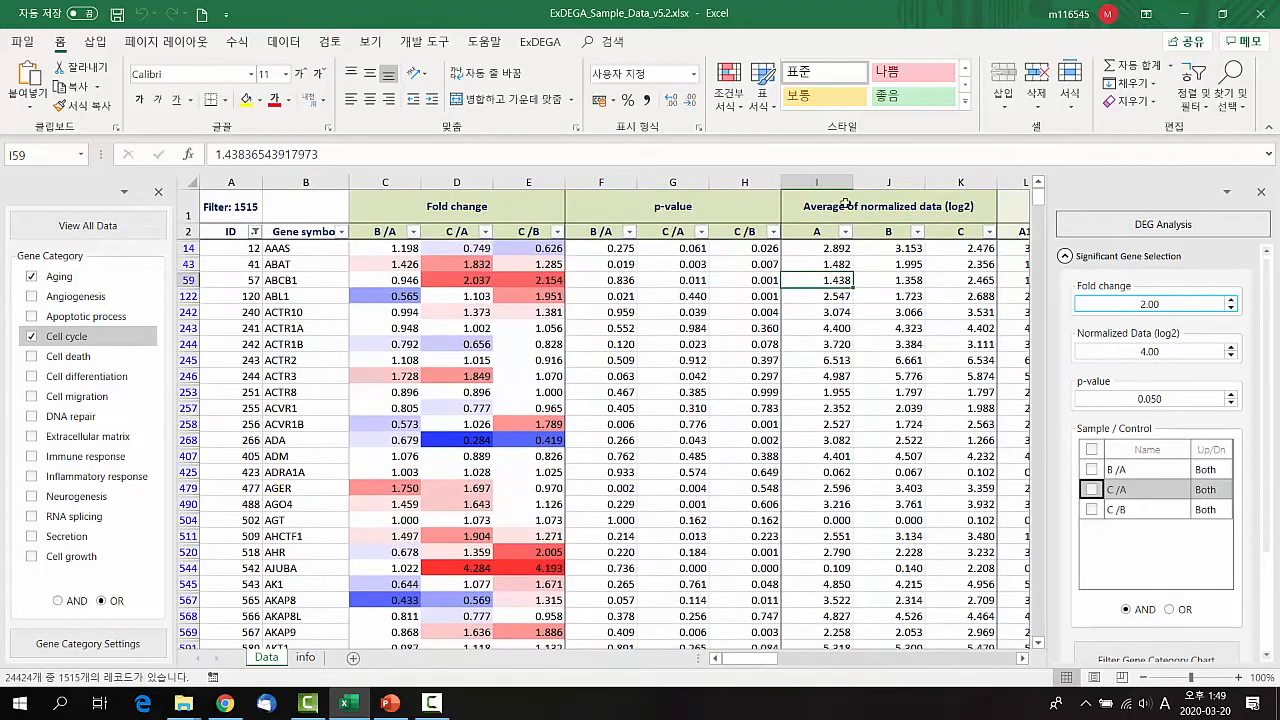
pyautogui.click(902, 366)
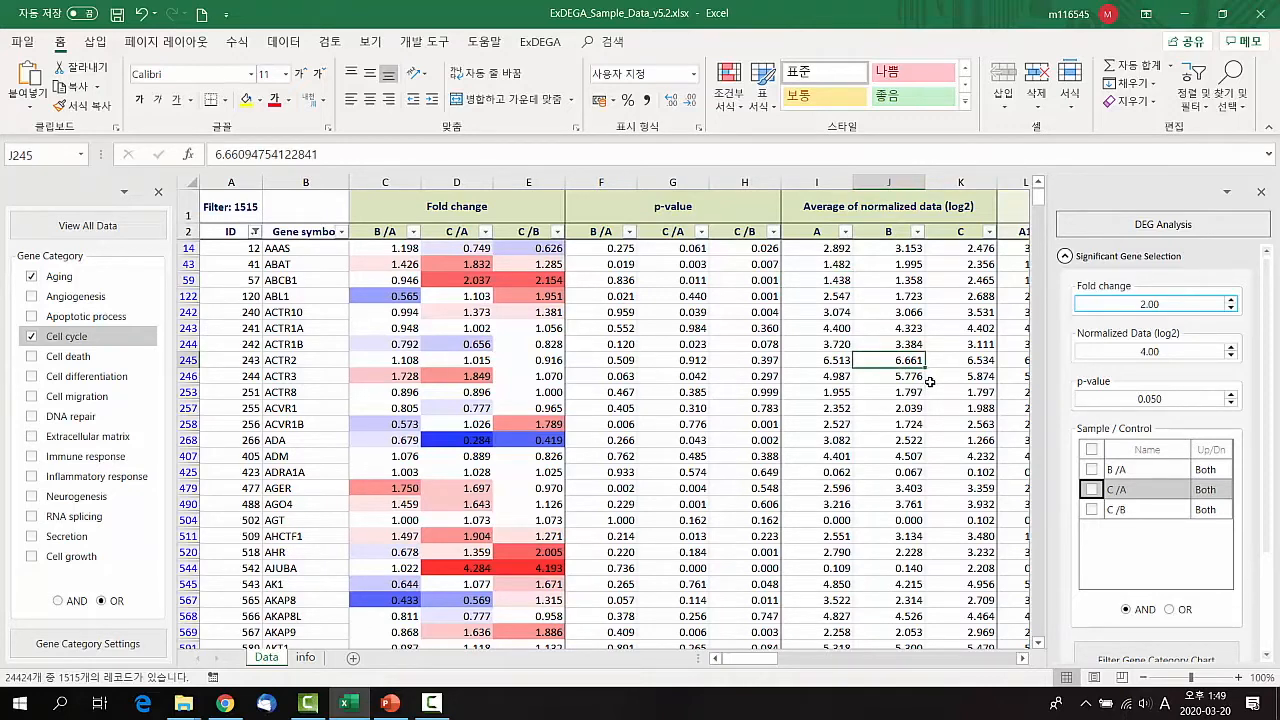
pyautogui.click(892, 406)
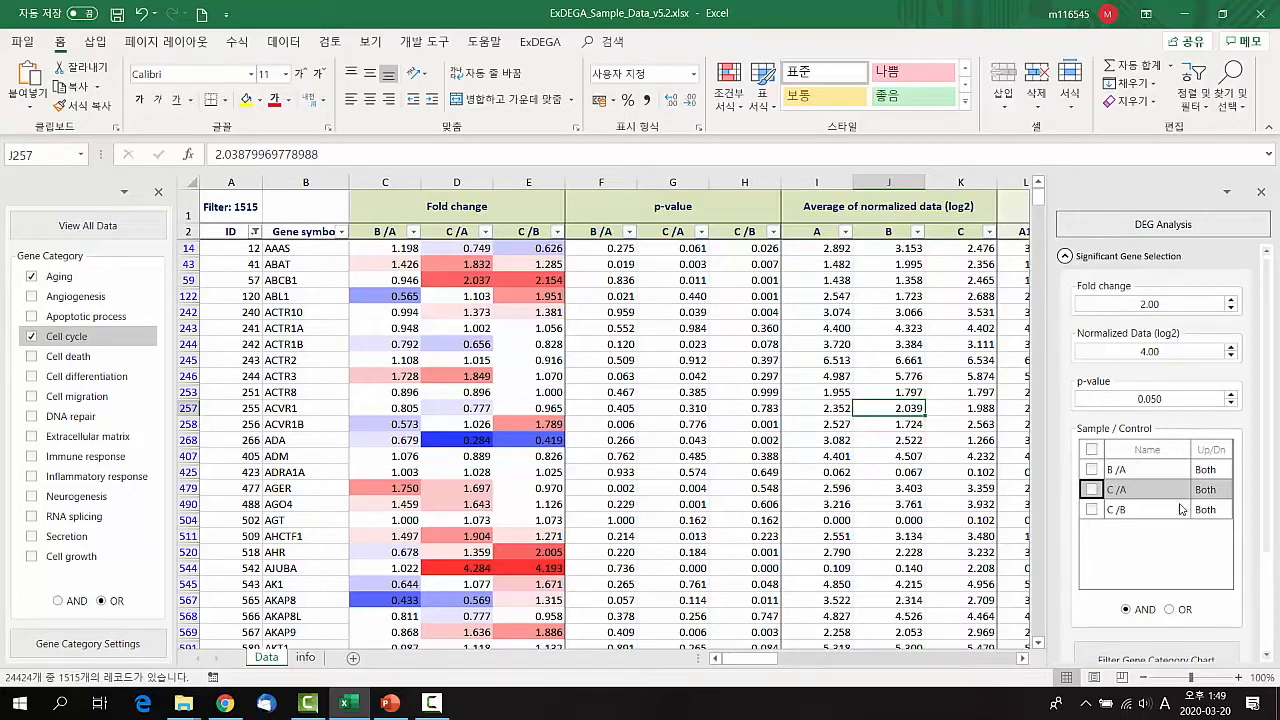
pyautogui.moveTo(518, 201); pyautogui.dragTo(516, 229)
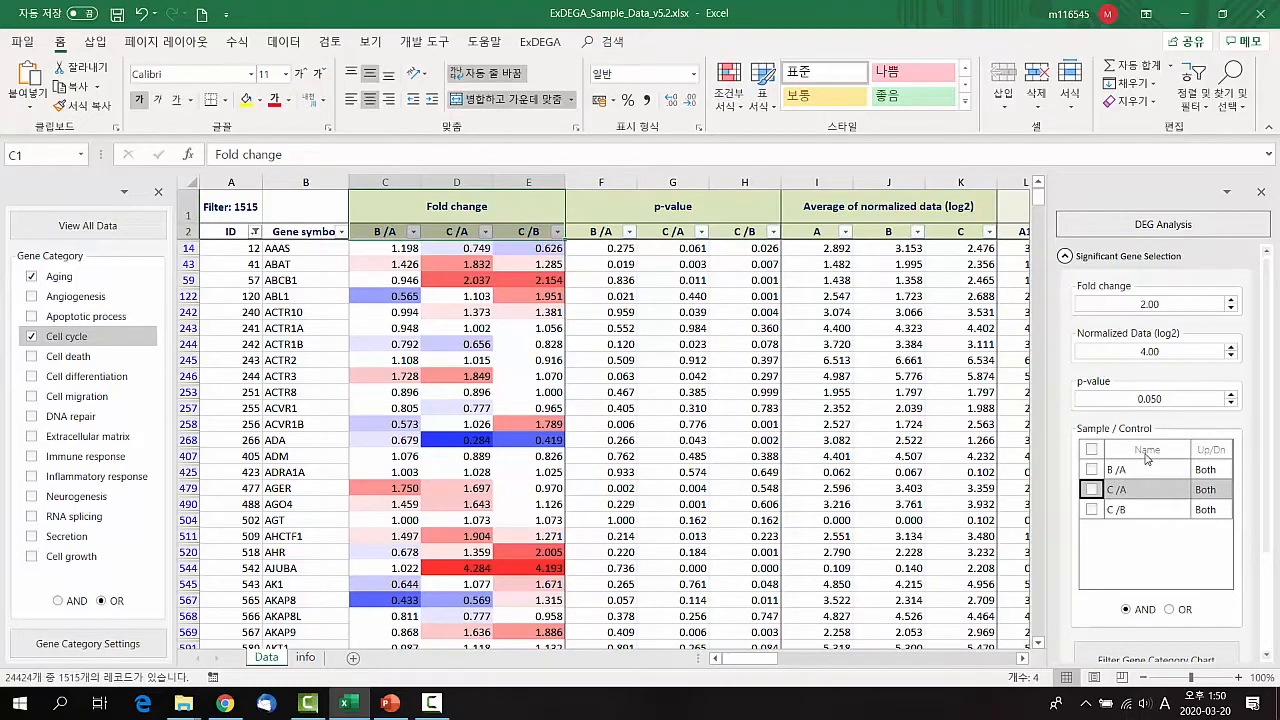
pyautogui.click(1091, 472)
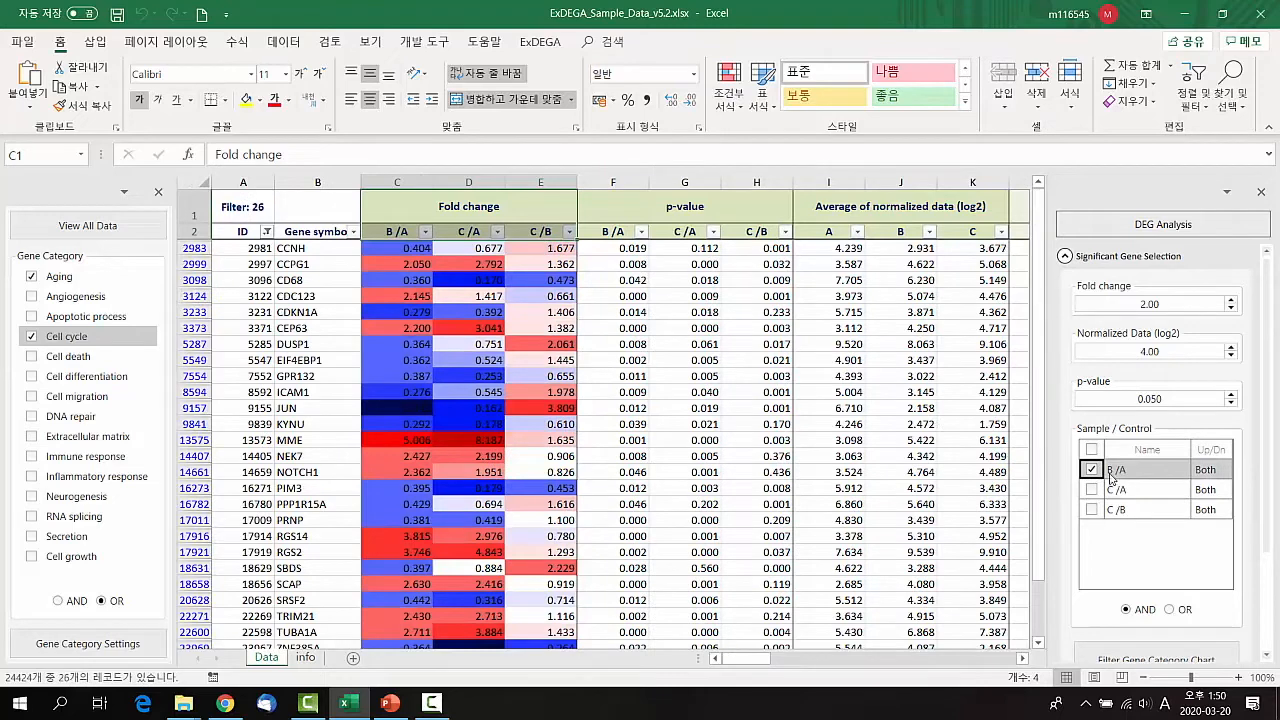
# Examine the B/A fold change, p-value and normalized averages of samples A and B for the filtered genes.
pyautogui.click(390, 176)
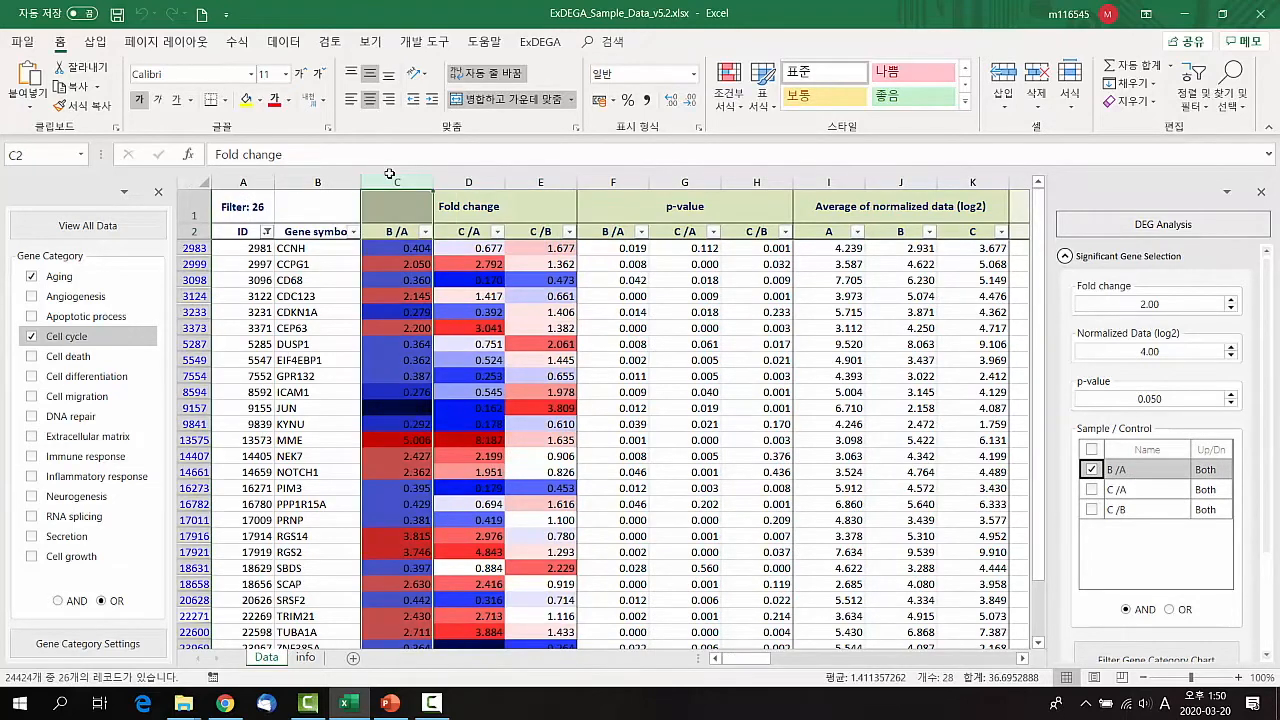
pyautogui.click(612, 180)
pyautogui.moveTo(836, 181); pyautogui.dragTo(890, 203)
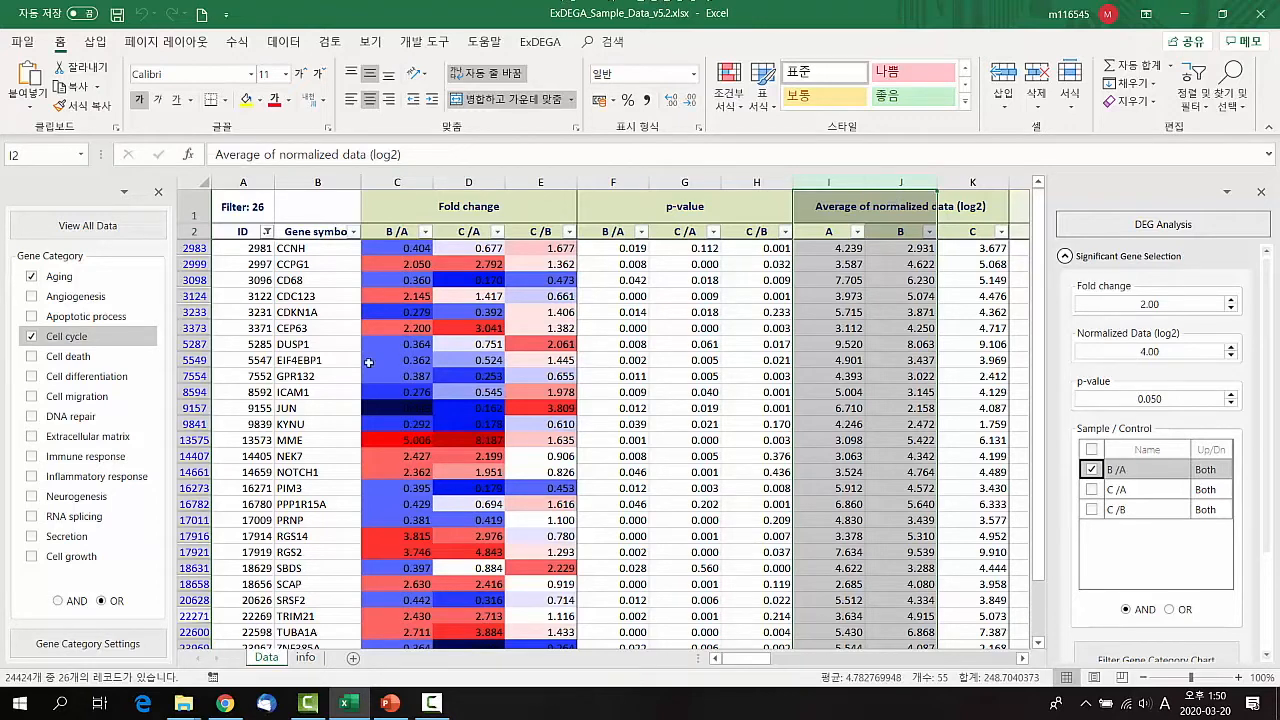
pyautogui.click(322, 391)
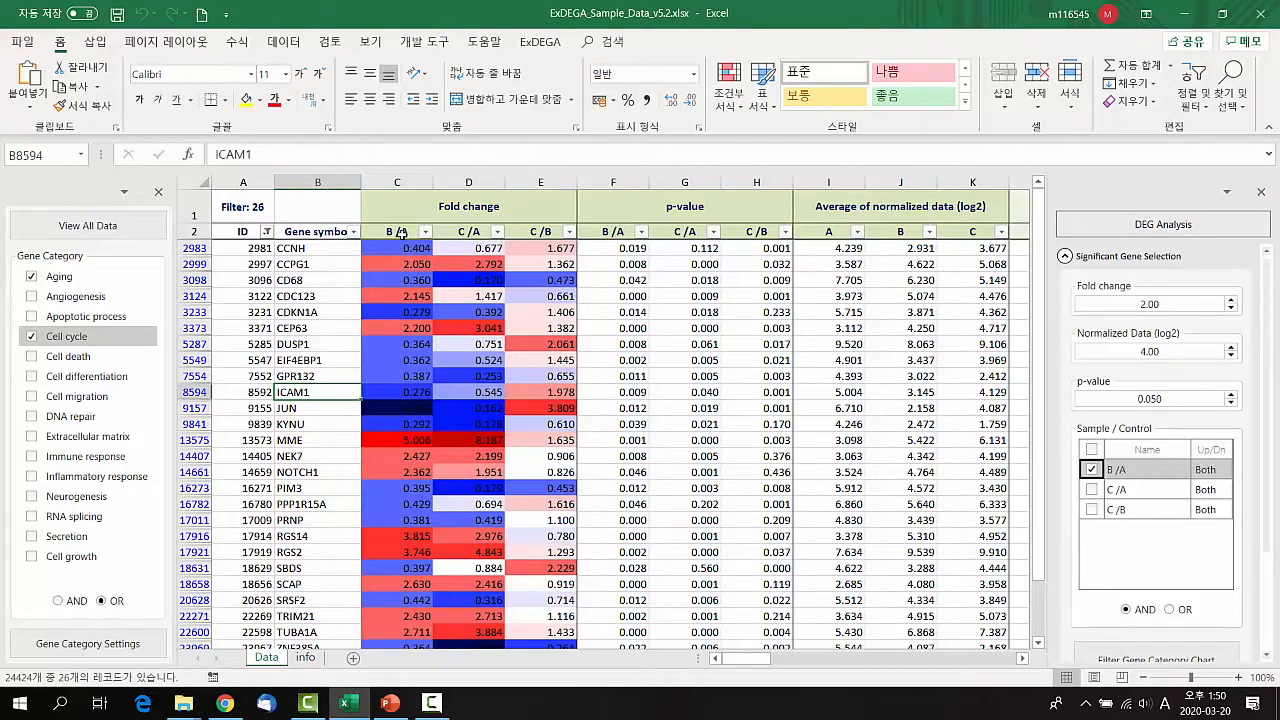
pyautogui.click(652, 328)
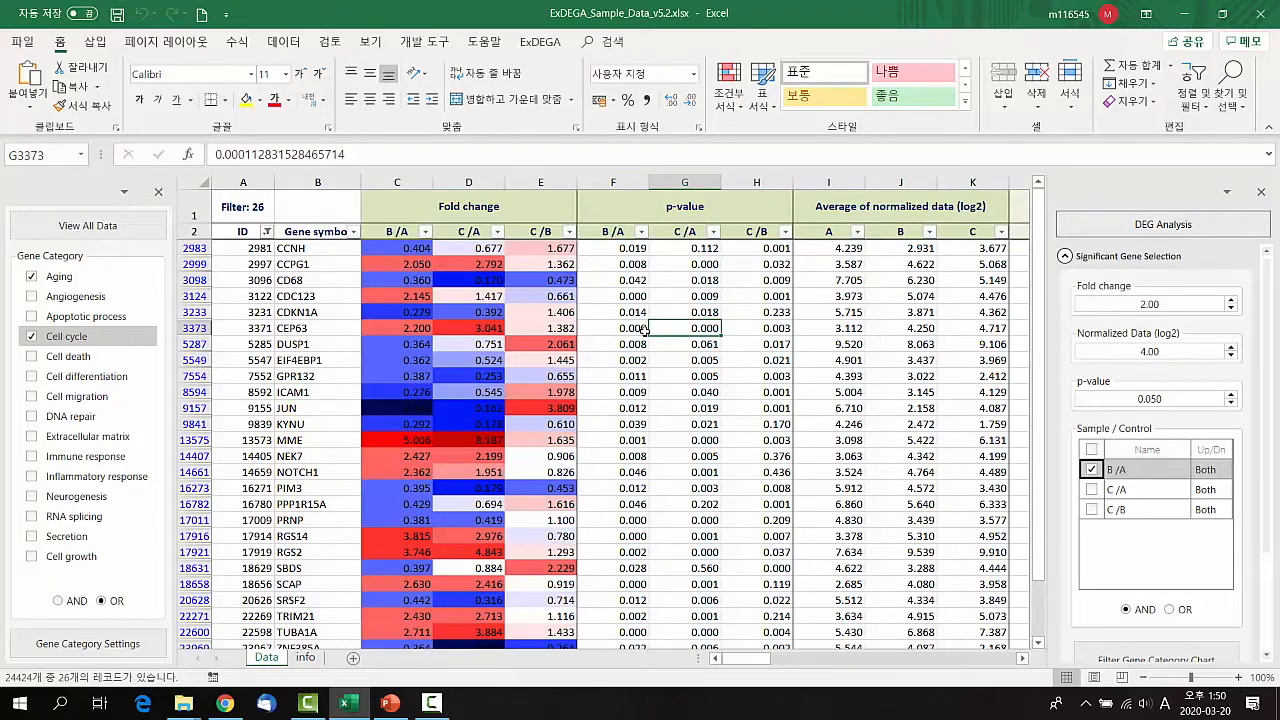
pyautogui.click(344, 390)
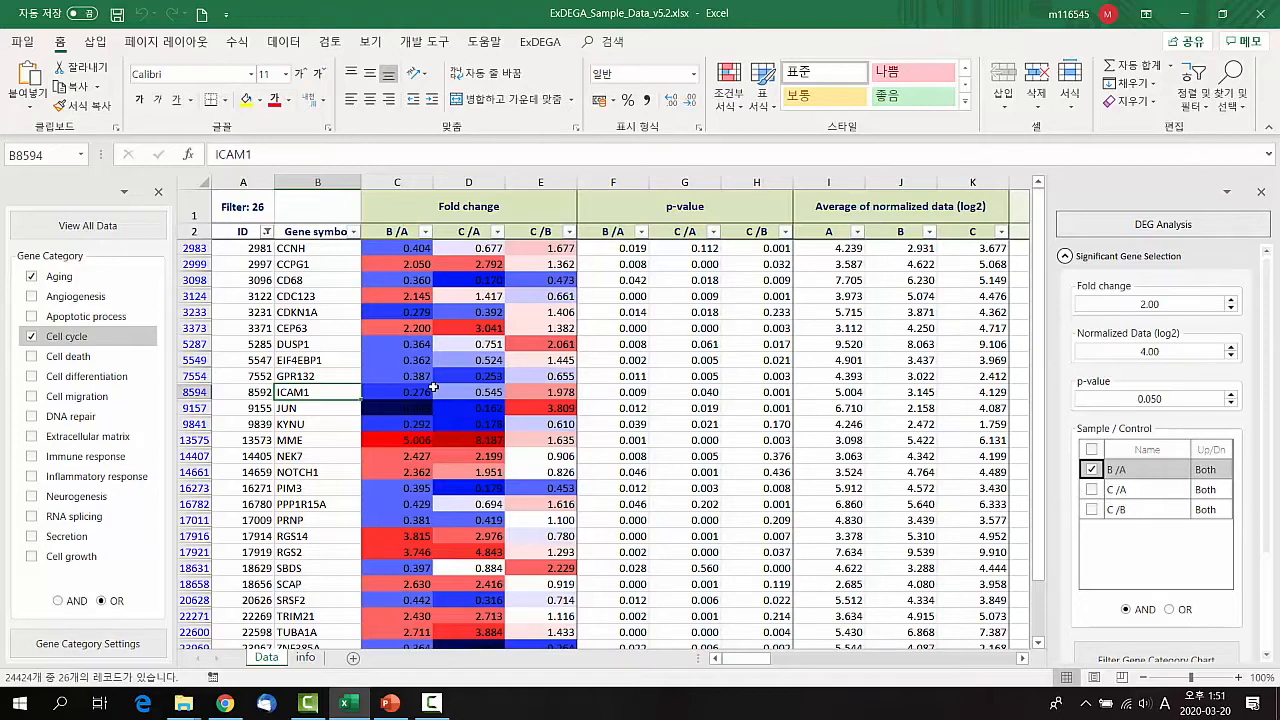
pyautogui.click(407, 312)
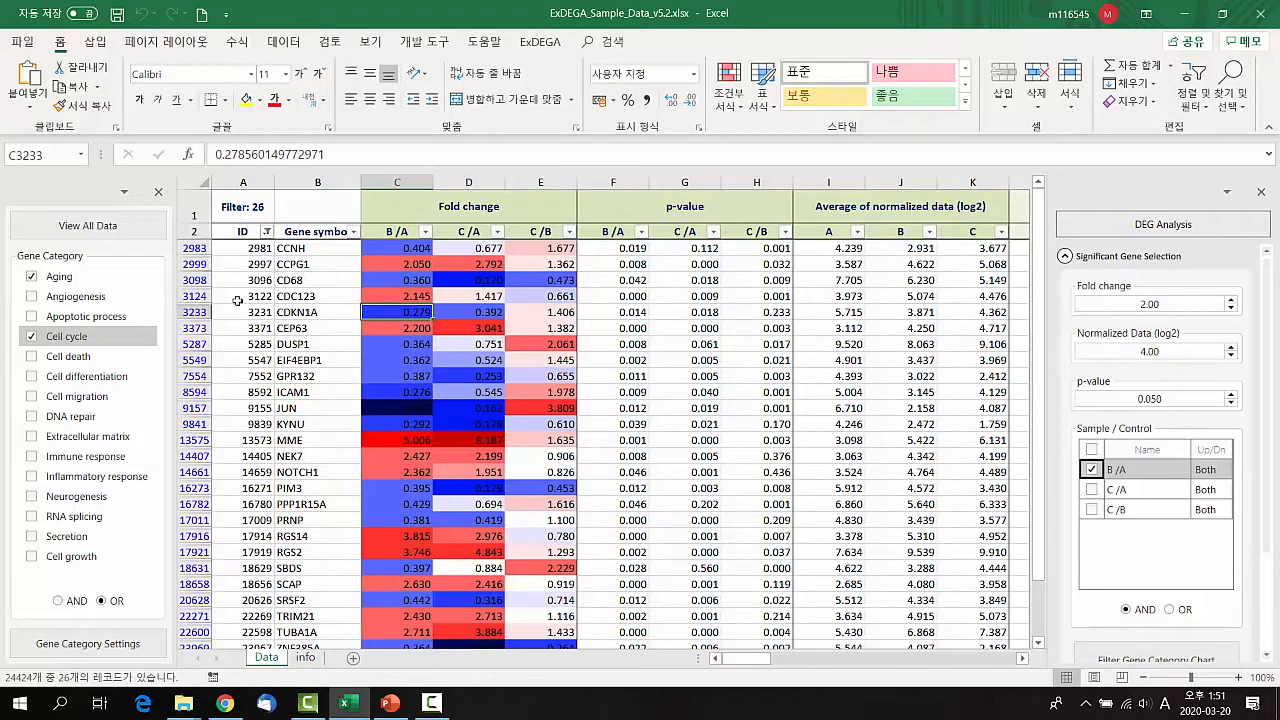
# Clear the gene category filters to view all data, and filter all genes by the B/A comparison.
pyautogui.click(88, 226)
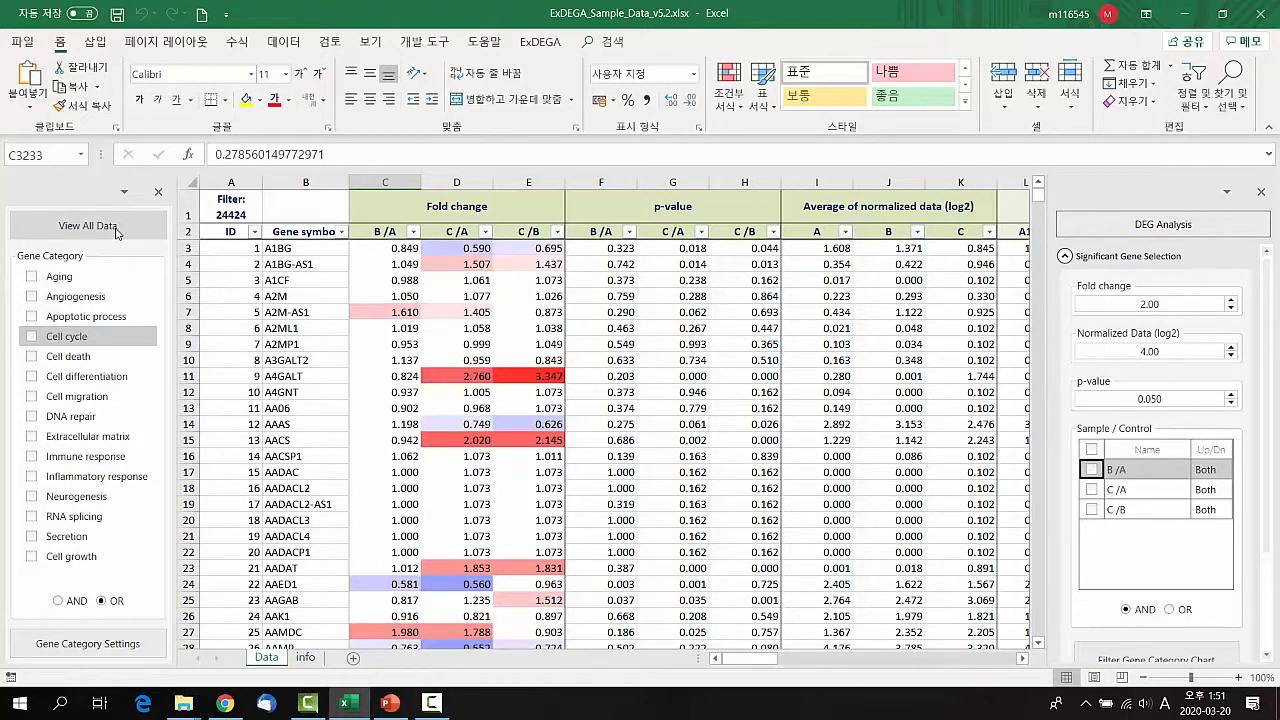
pyautogui.click(436, 393)
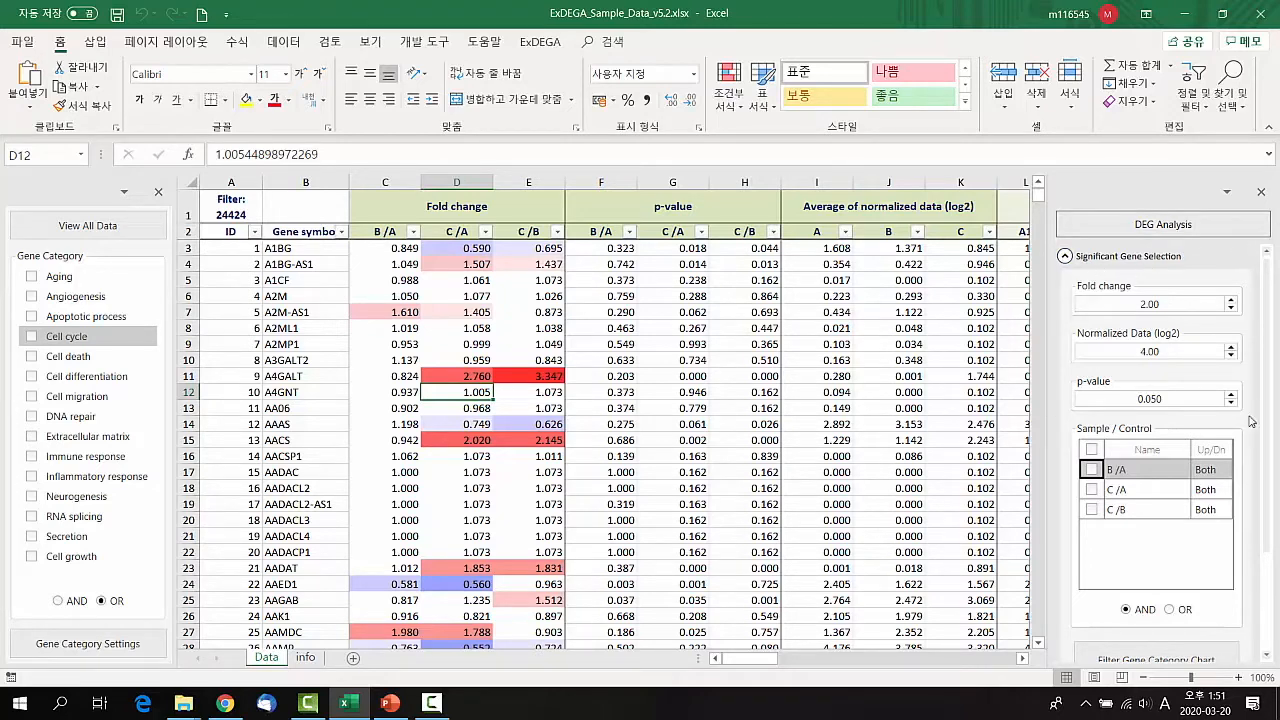
pyautogui.click(1091, 469)
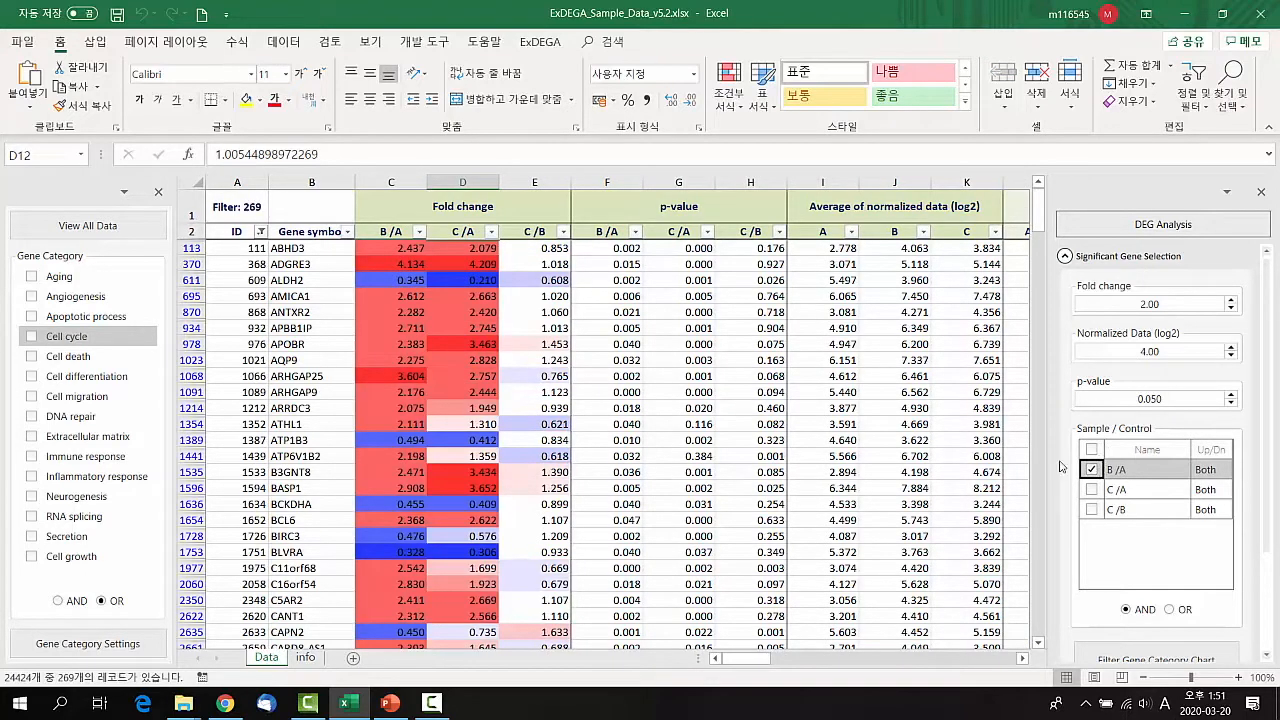
pyautogui.click(238, 195)
pyautogui.moveTo(307, 249); pyautogui.dragTo(303, 488)
pyautogui.click(391, 425)
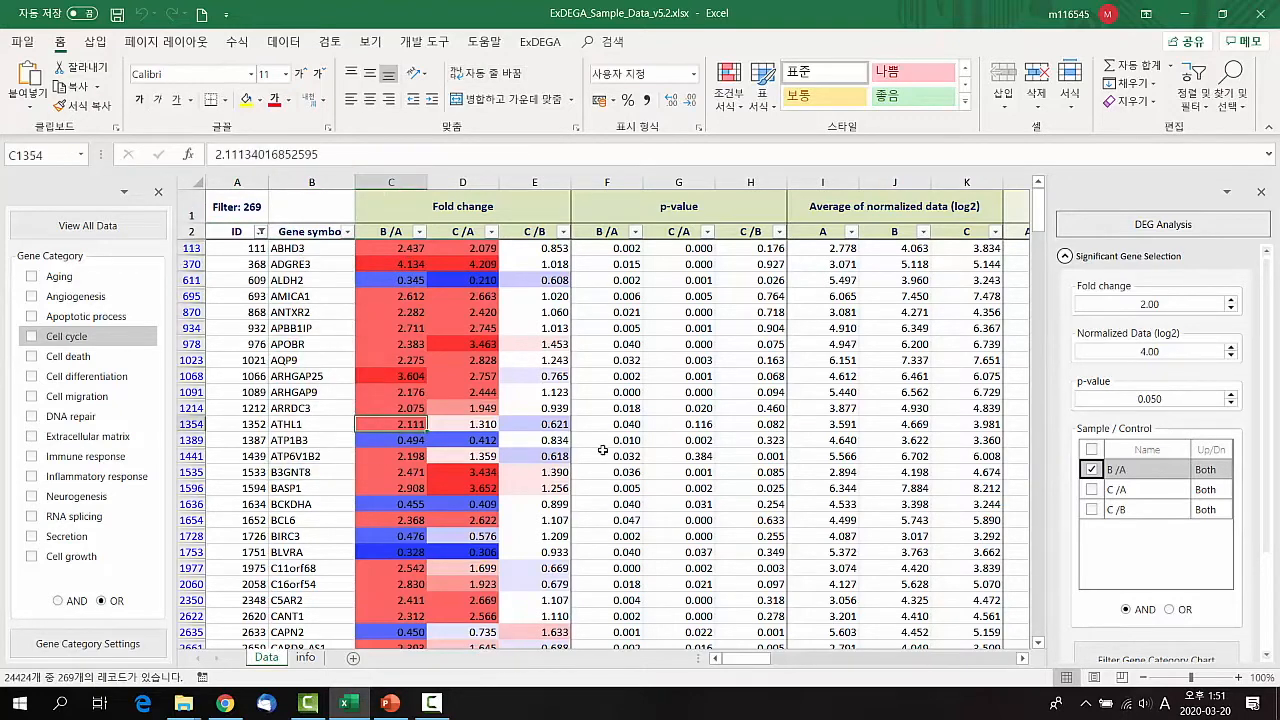
pyautogui.click(535, 408)
# Filter the genes by the C/A comparison alone, and add B/A as a second required comparison.
pyautogui.click(1091, 469)
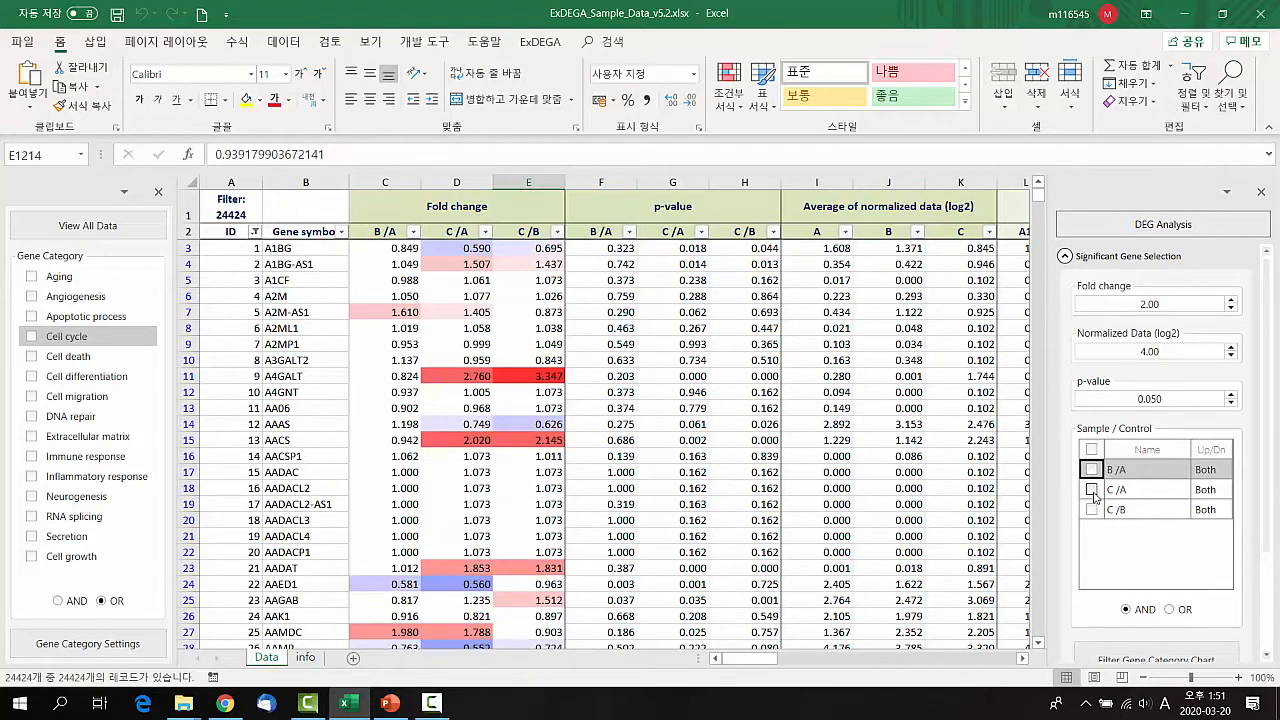
pyautogui.click(1091, 489)
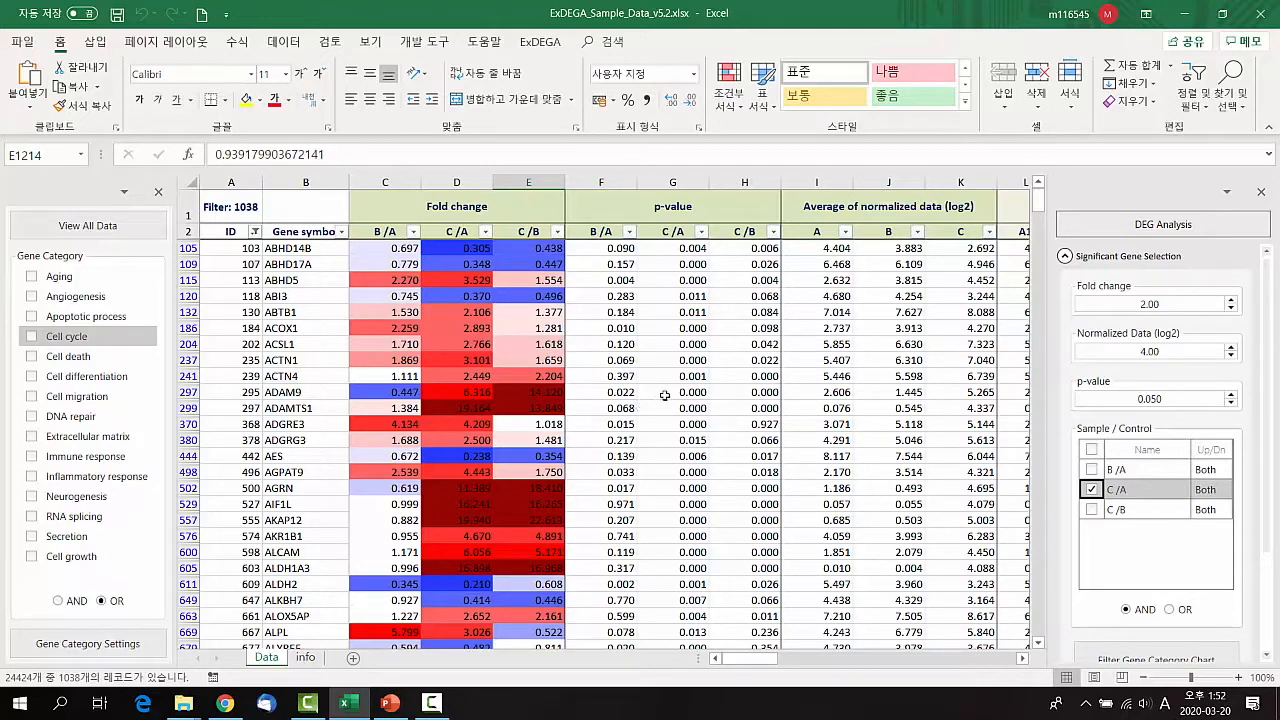
pyautogui.click(1092, 470)
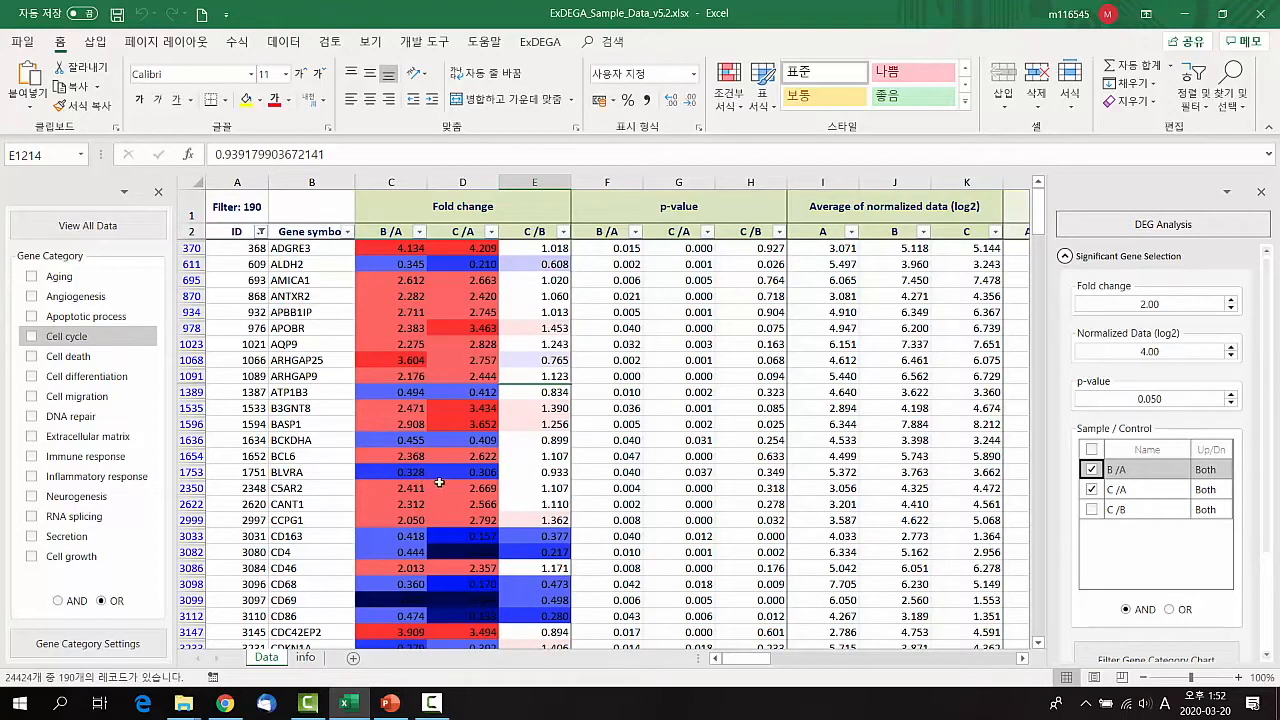
pyautogui.click(685, 472)
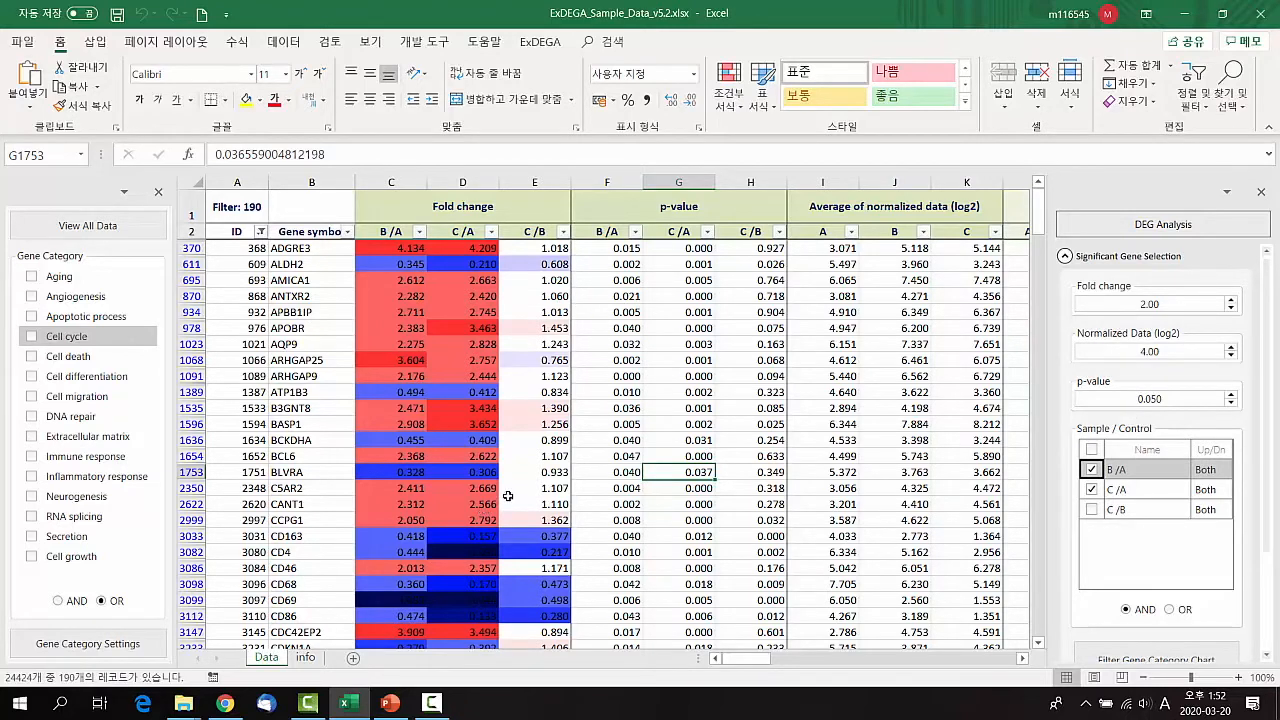
# Combine the B/A and C/A comparisons with OR, and limit B/A to Up genes.
pyautogui.click(1171, 611)
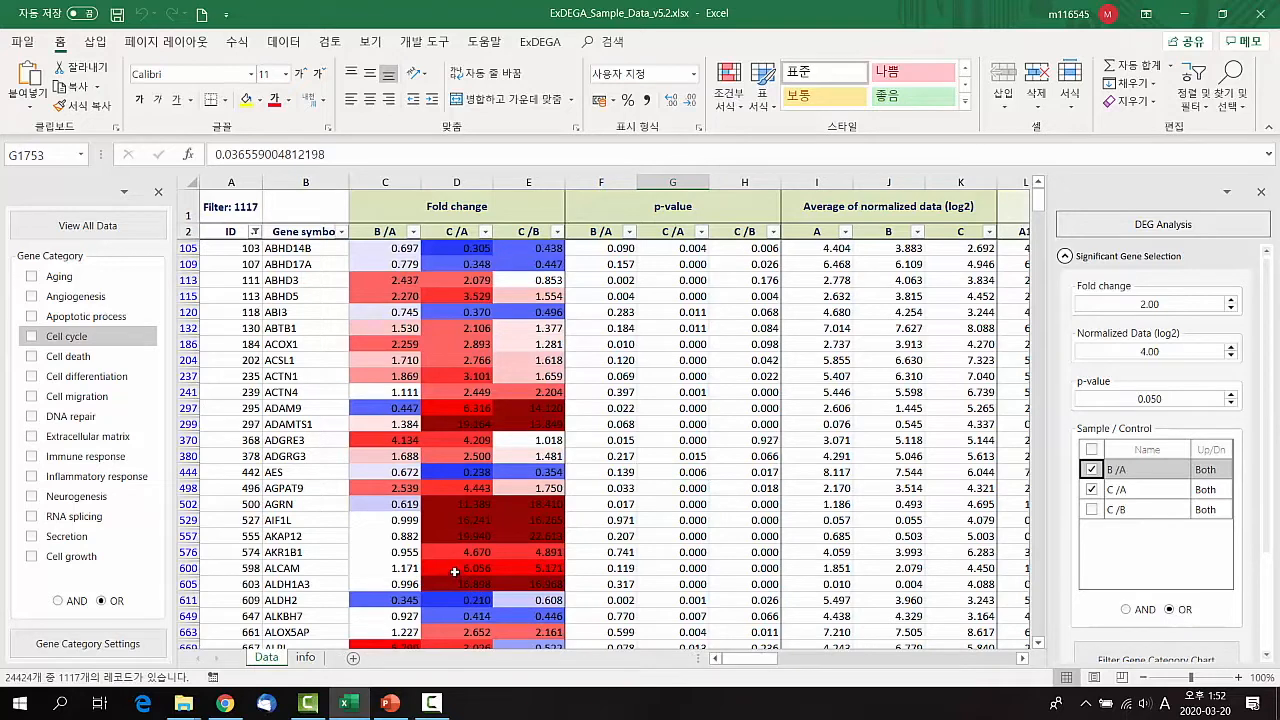
pyautogui.click(486, 523)
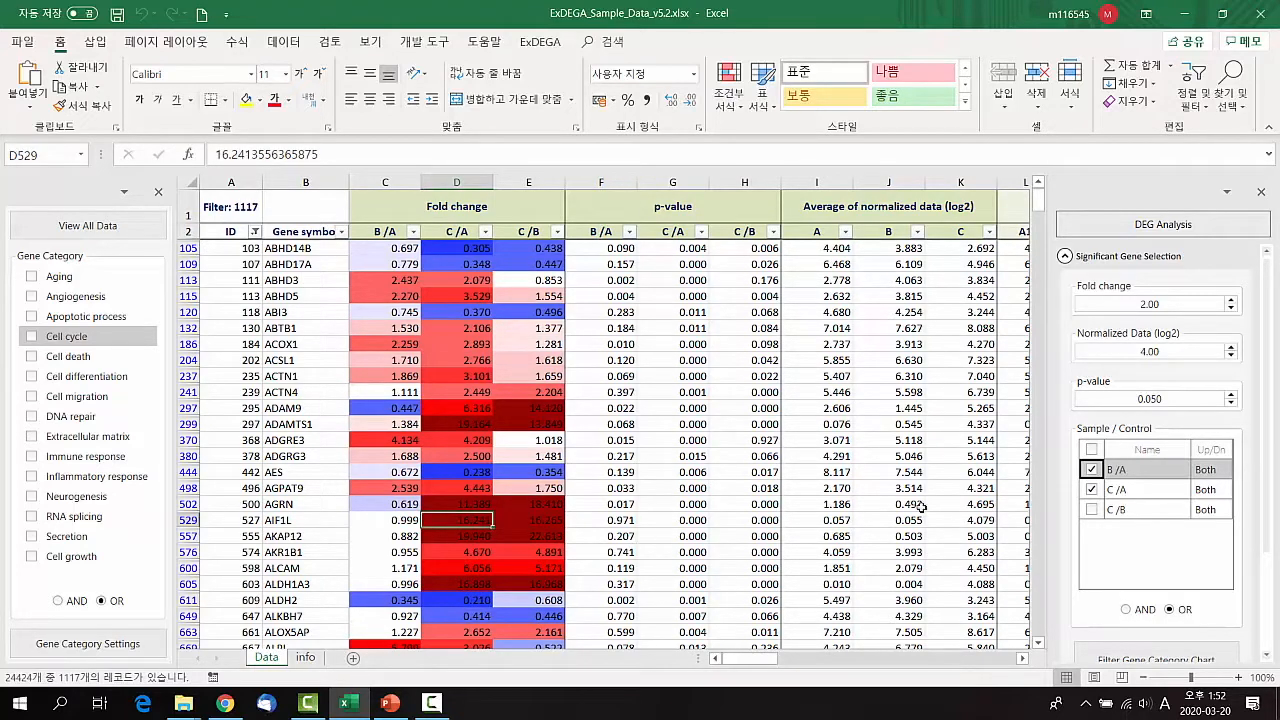
pyautogui.click(1226, 479)
pyautogui.click(1224, 472)
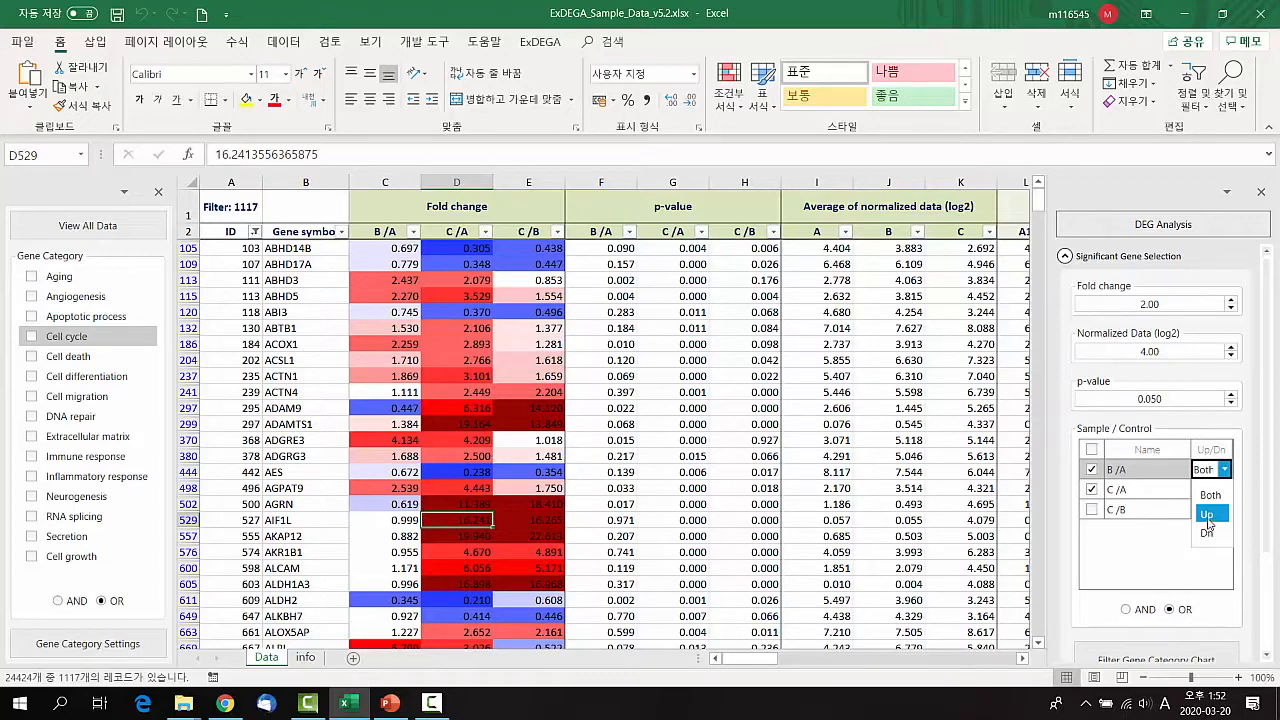
pyautogui.click(1207, 516)
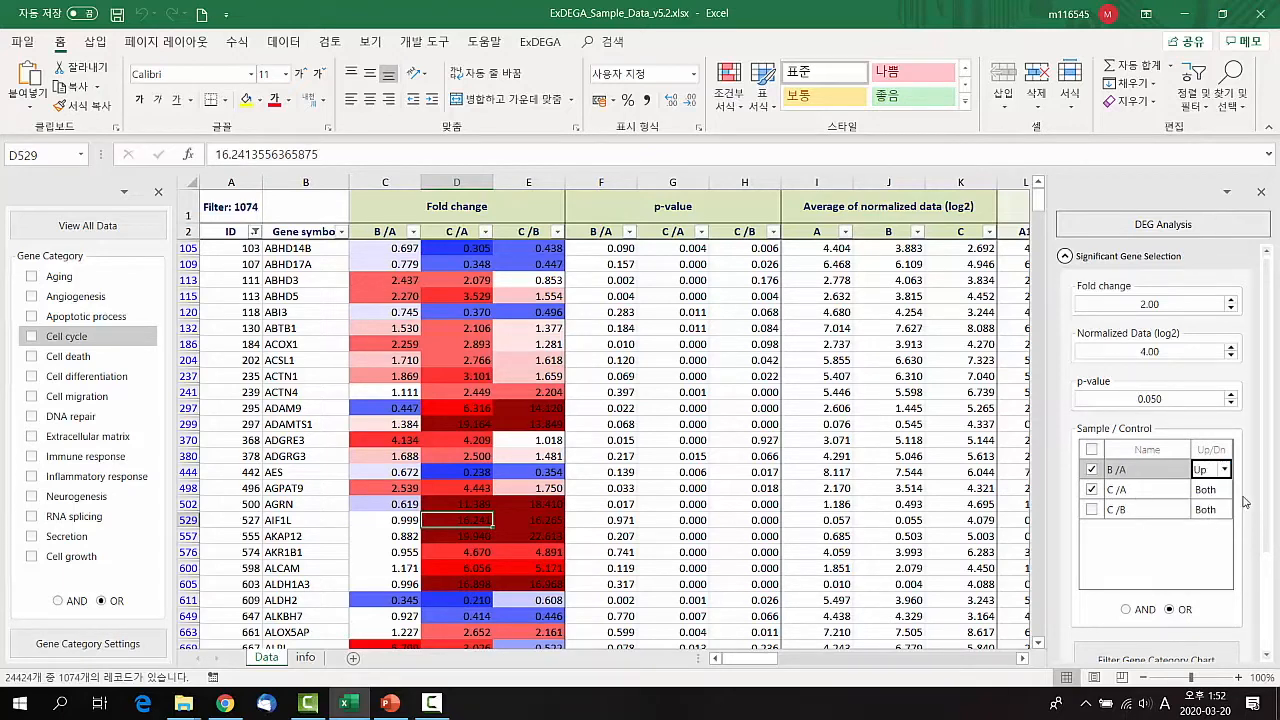
# Limit C/A to Dn genes, combine it with B/A using AND, and inspect the matching gene's row.
pyautogui.click(1226, 492)
pyautogui.click(1224, 490)
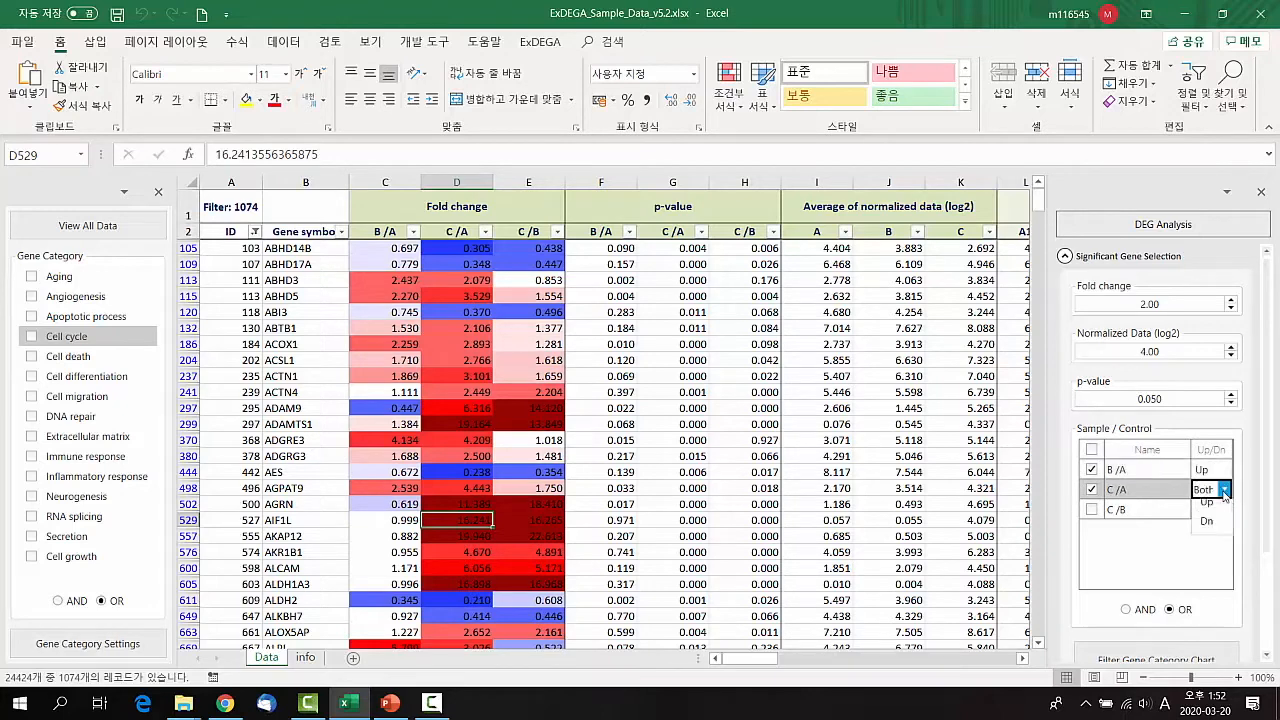
pyautogui.click(1205, 550)
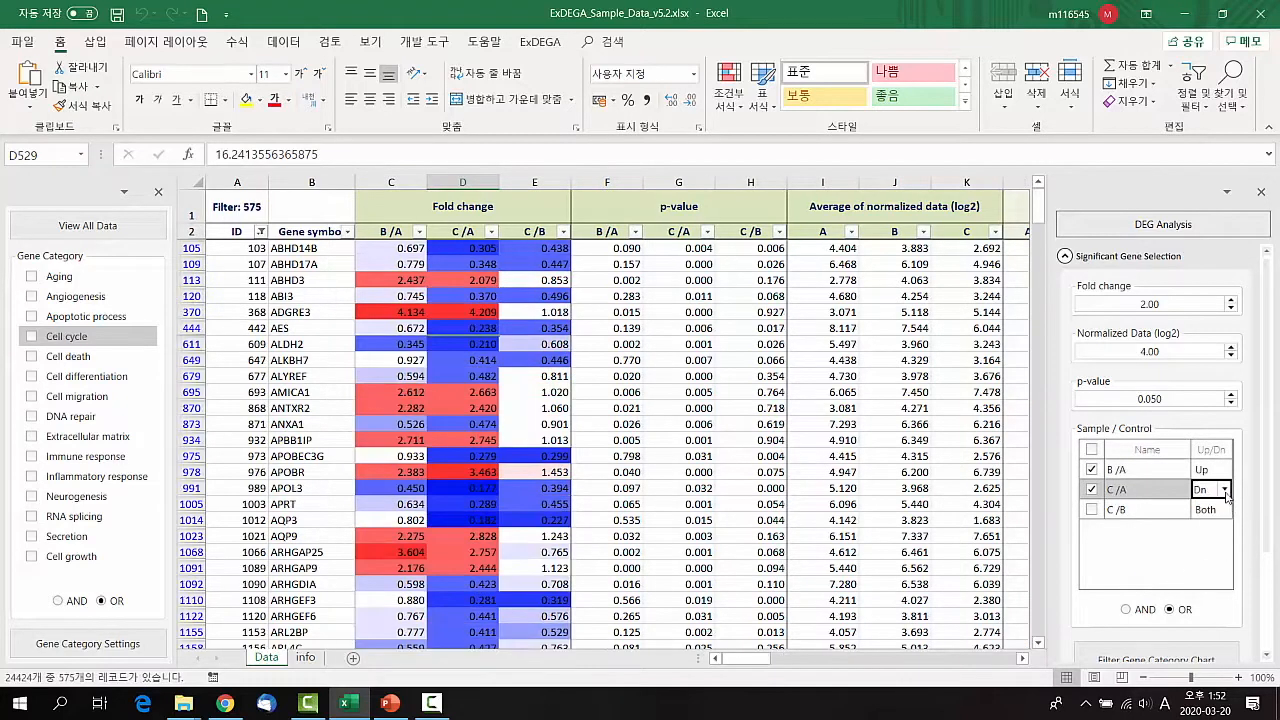
pyautogui.click(1127, 610)
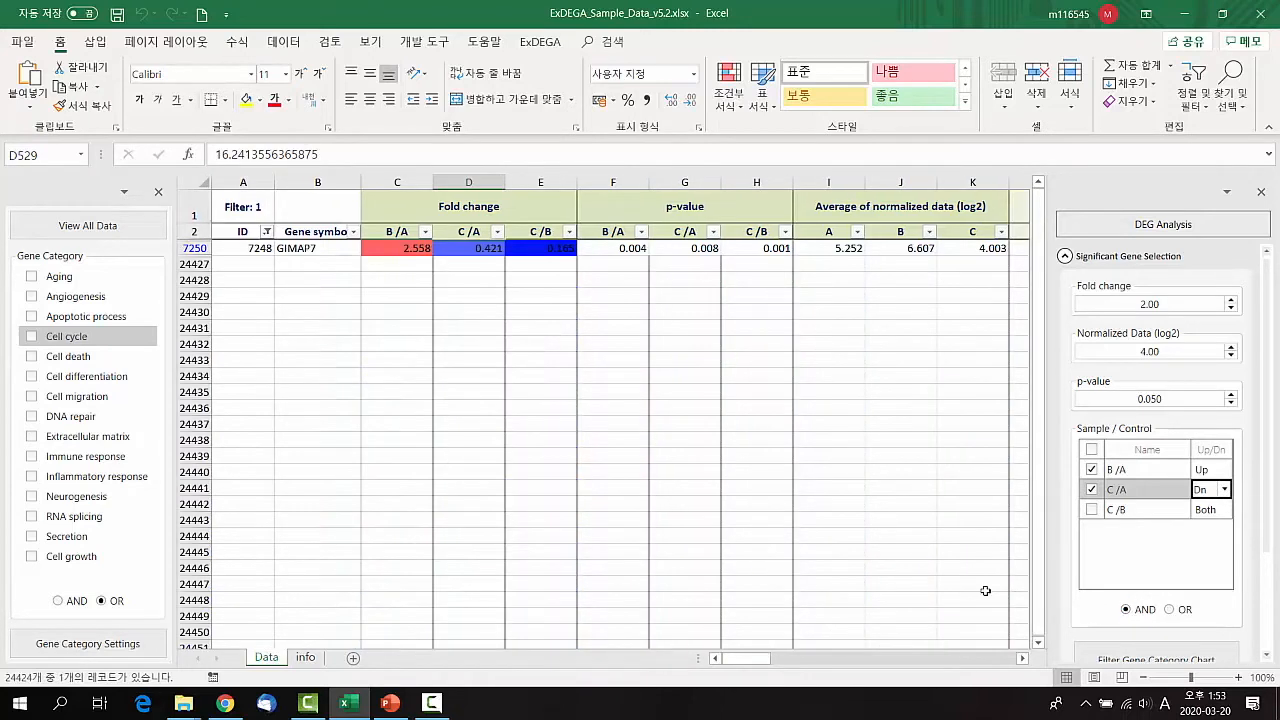
pyautogui.click(398, 244)
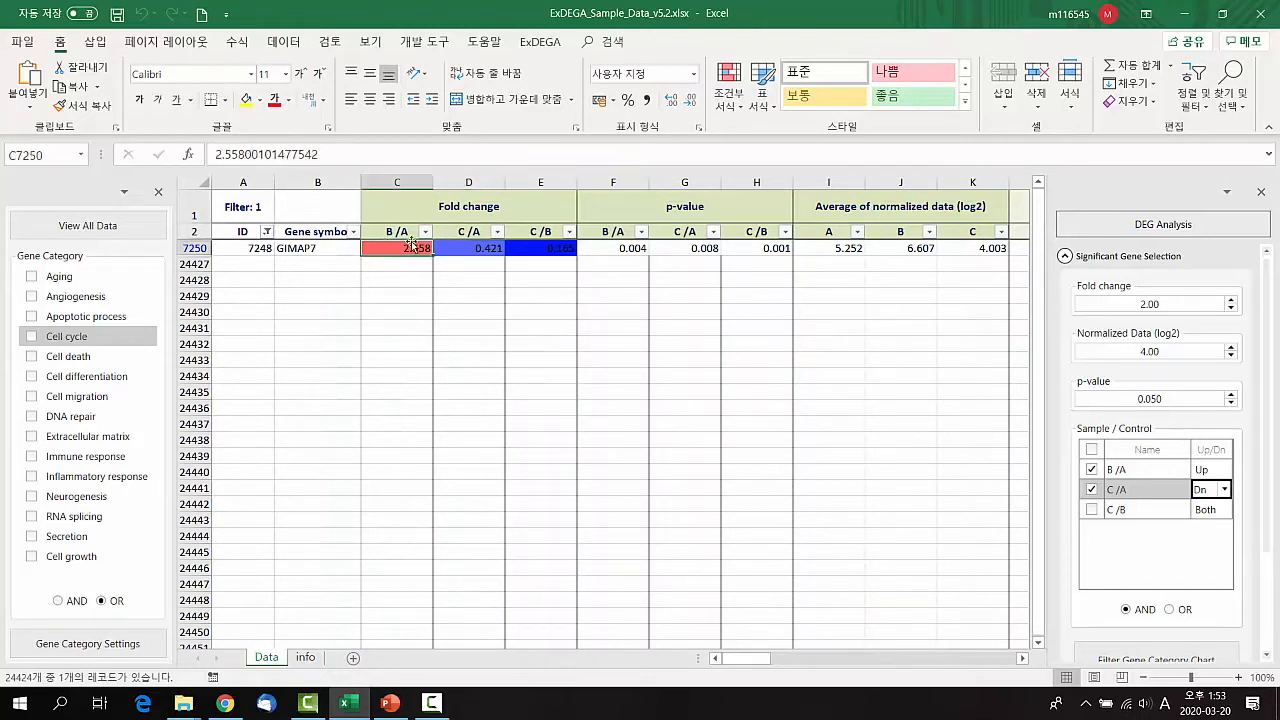
pyautogui.click(473, 248)
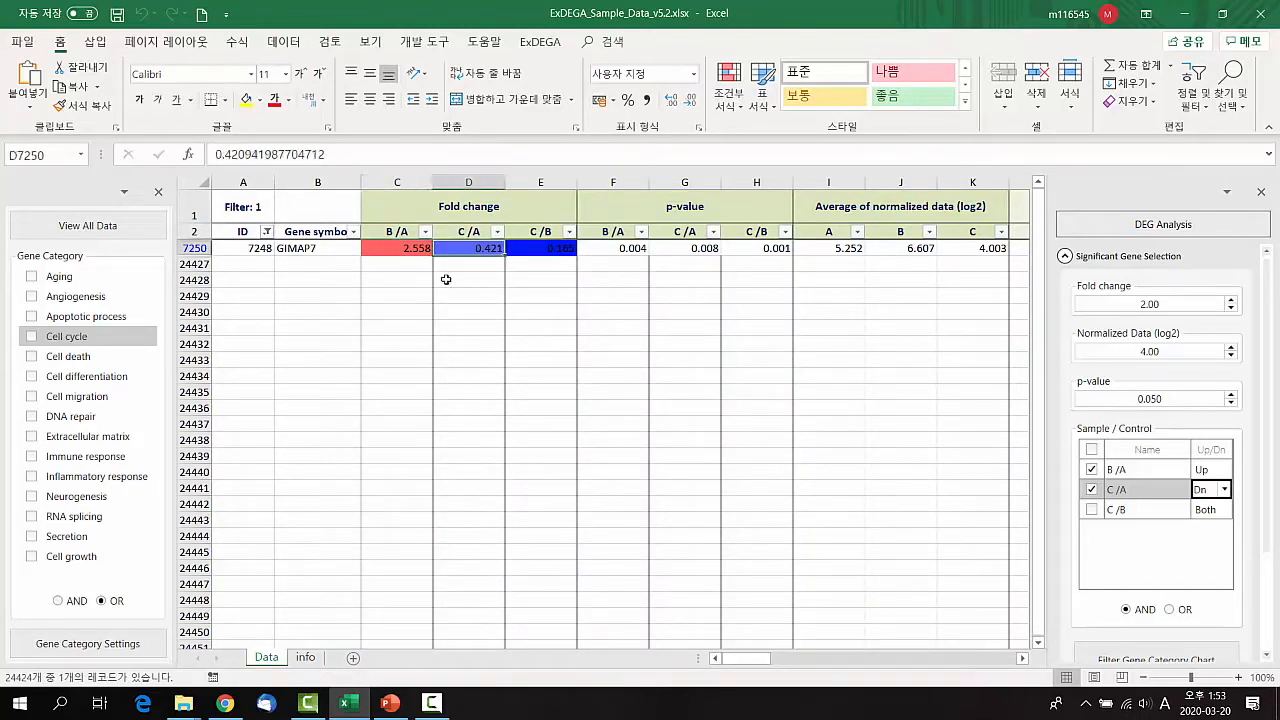
pyautogui.click(322, 252)
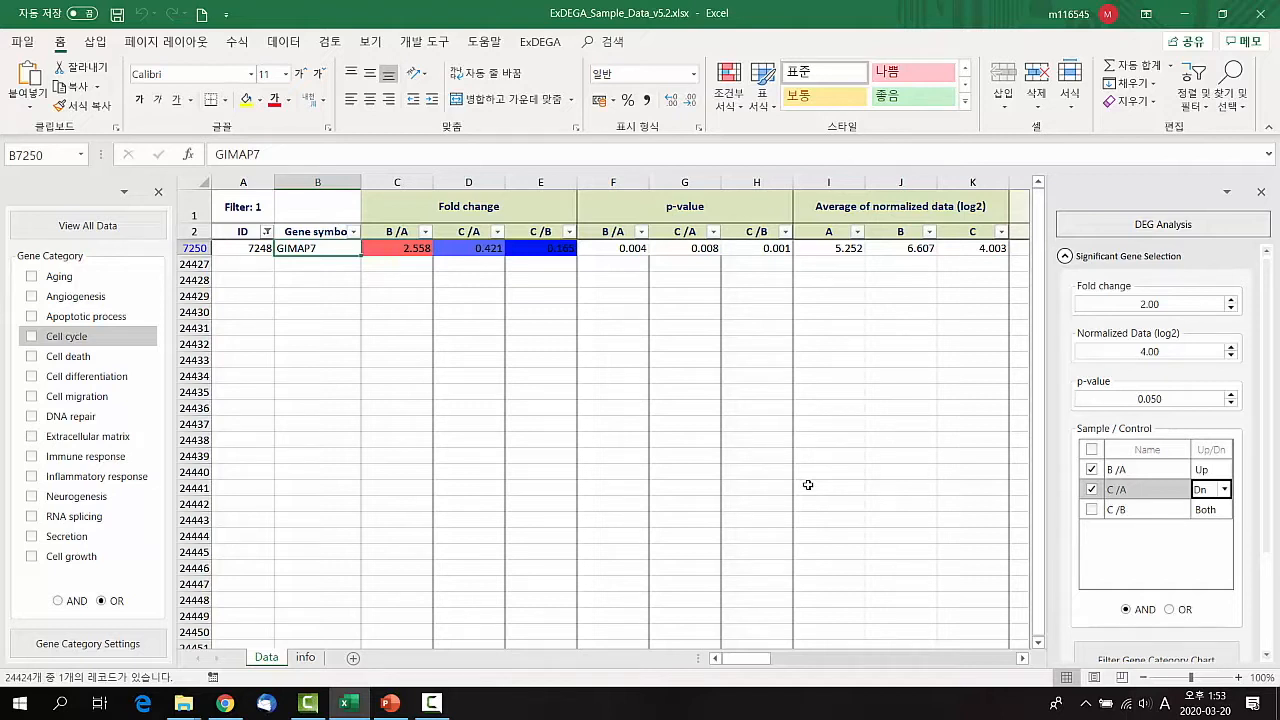
# Remove the C/A comparison from the gene filter and set the B/A comparison's direction to Both.
pyautogui.click(1092, 489)
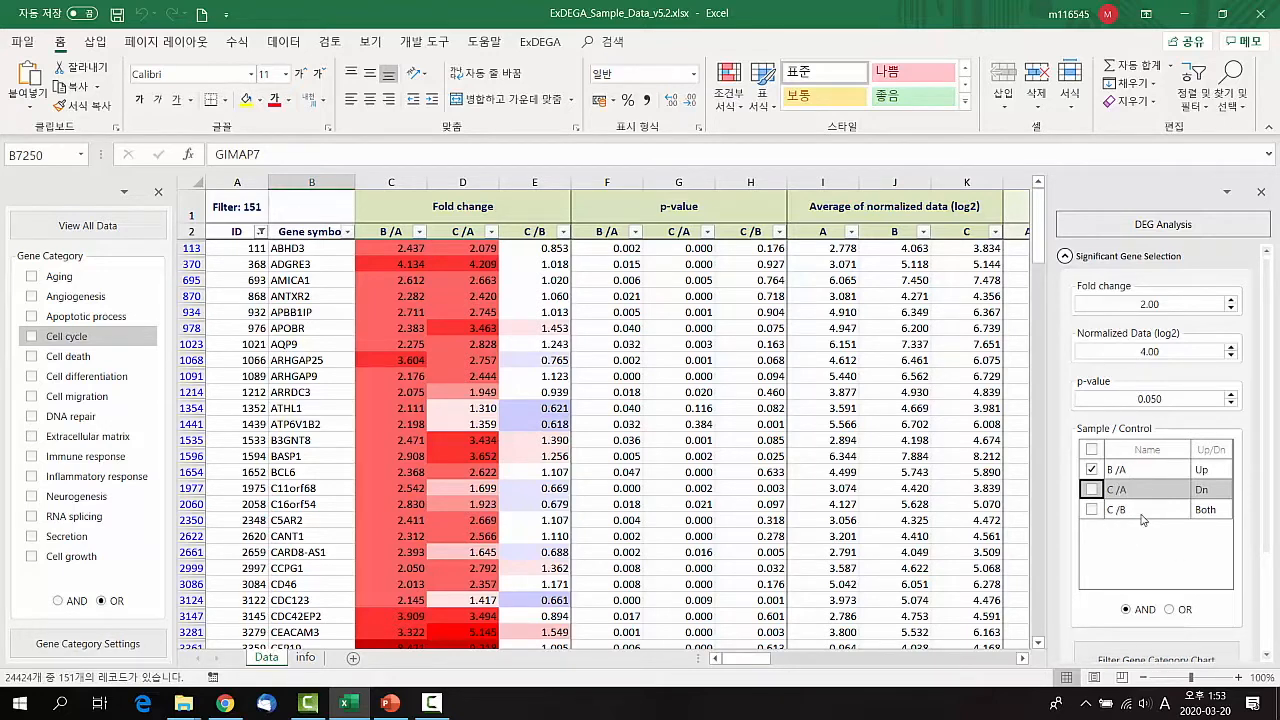
pyautogui.click(1212, 470)
pyautogui.click(1224, 470)
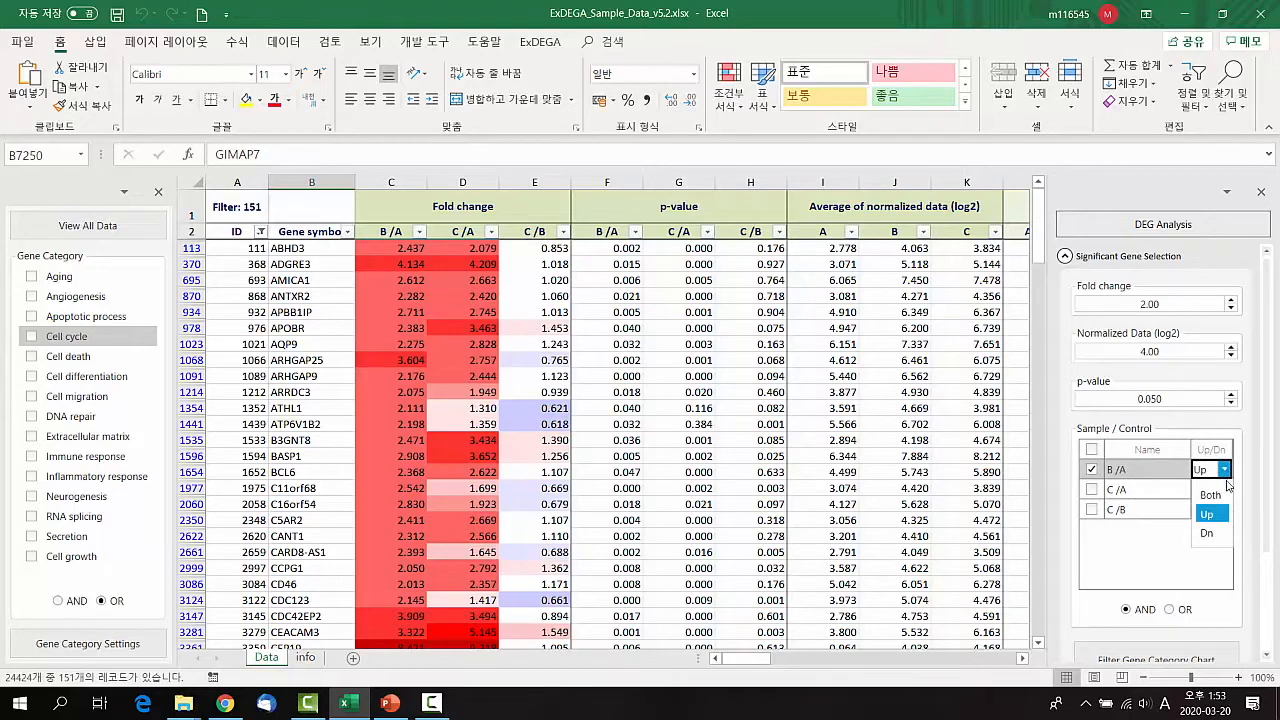
pyautogui.click(1222, 498)
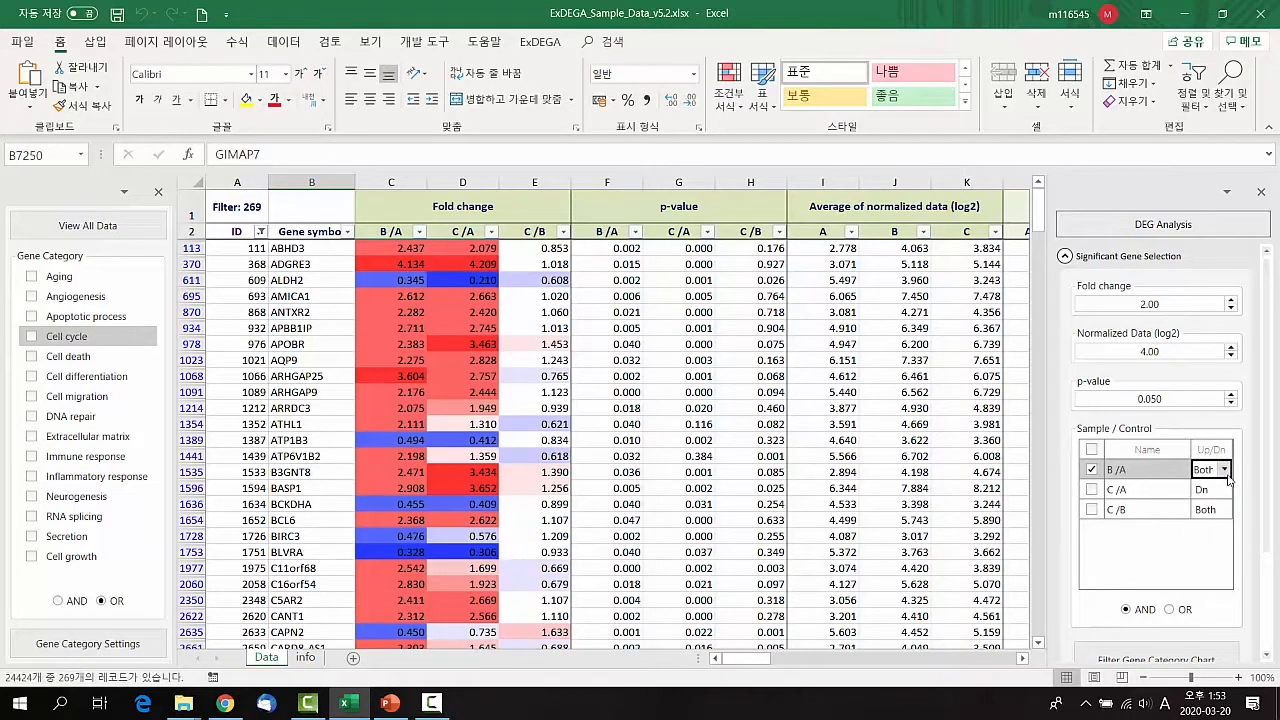
# Open the gene category chart for the filtered genes, widen its window, and position it over the sheet.
pyautogui.scroll(-1, 1187, 657)
pyautogui.click(1187, 651)
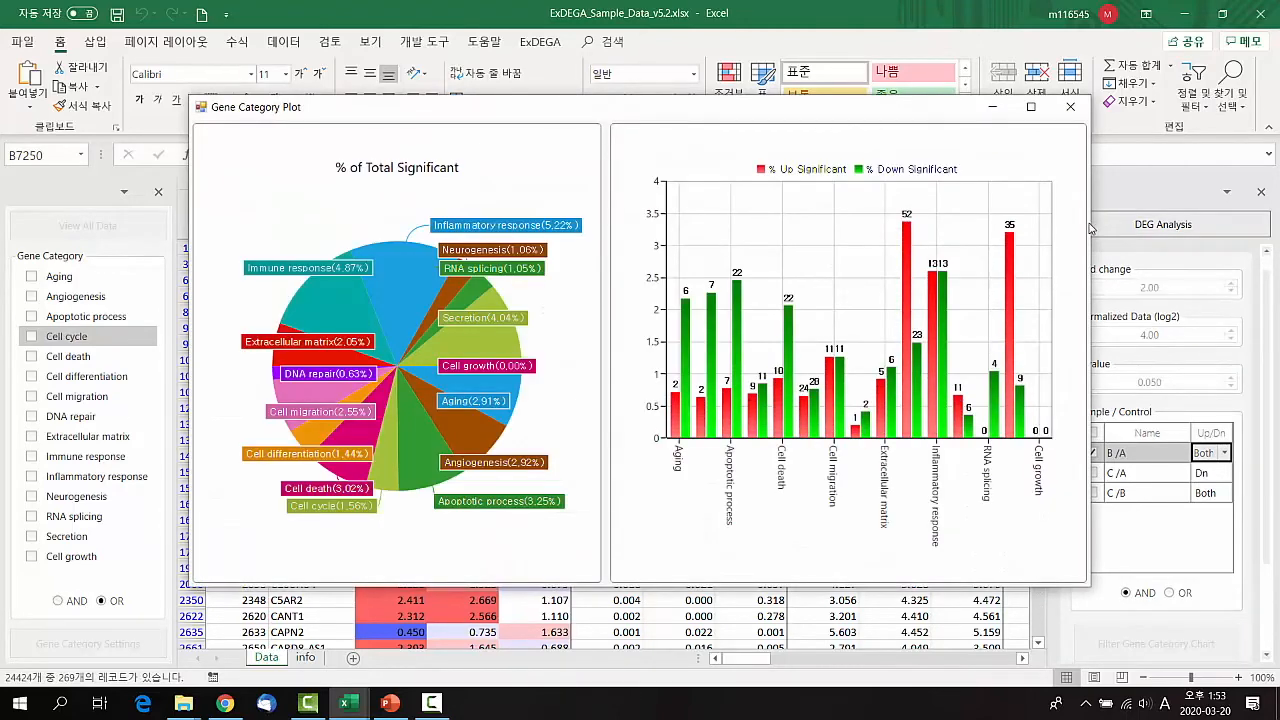
pyautogui.moveTo(1094, 220); pyautogui.dragTo(1128, 222)
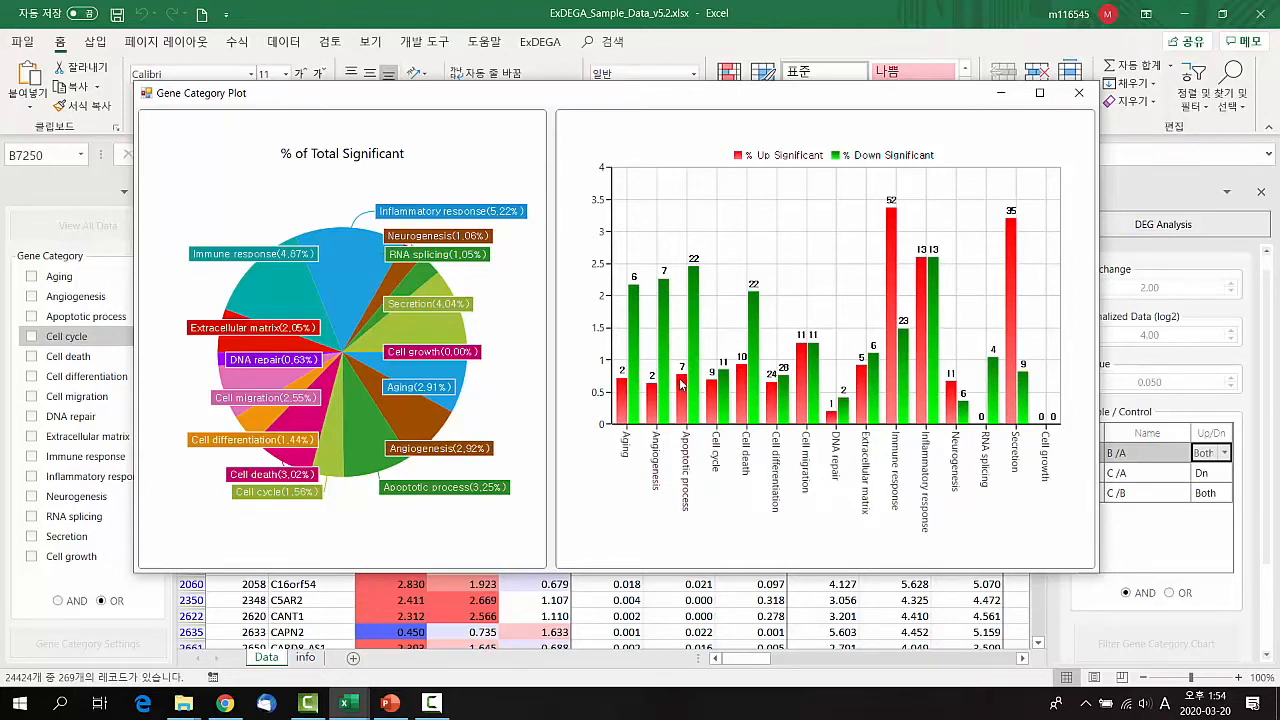
pyautogui.moveTo(707, 101); pyautogui.dragTo(630, 100)
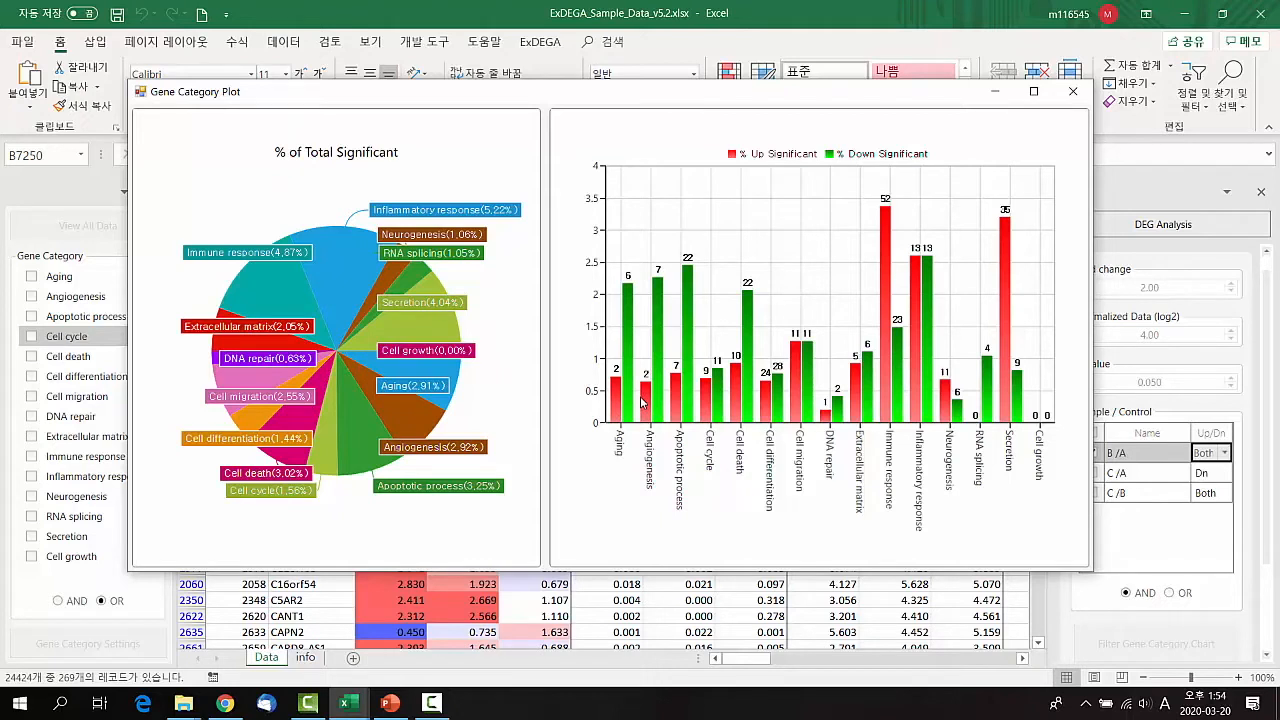
# List the down-regulated Aging genes from the bar chart, uncover the sheet, and select their gene symbols.
pyautogui.click(629, 318)
pyautogui.moveTo(632, 94); pyautogui.dragTo(652, 400)
pyautogui.moveTo(314, 252); pyautogui.dragTo(310, 328)
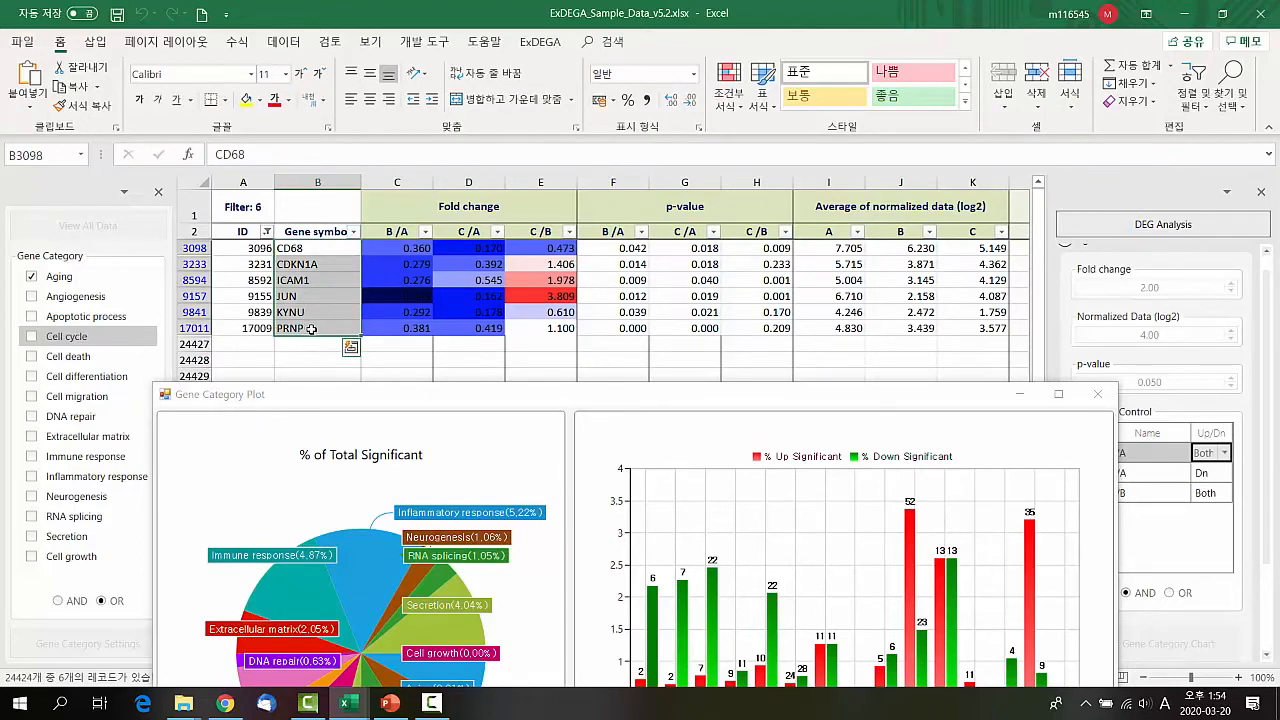
# Bring the category plot back up and list the down-regulated Cell death genes from the bar chart.
pyautogui.moveTo(815, 398); pyautogui.dragTo(827, 157)
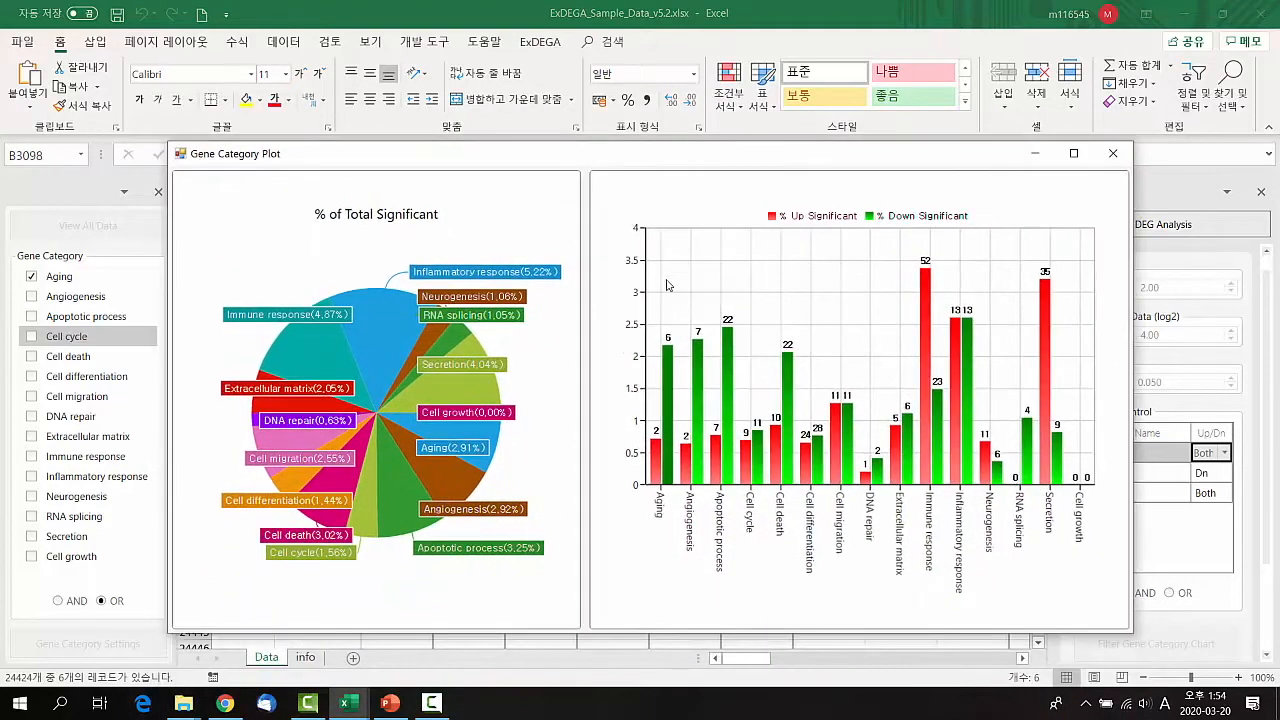
pyautogui.click(787, 378)
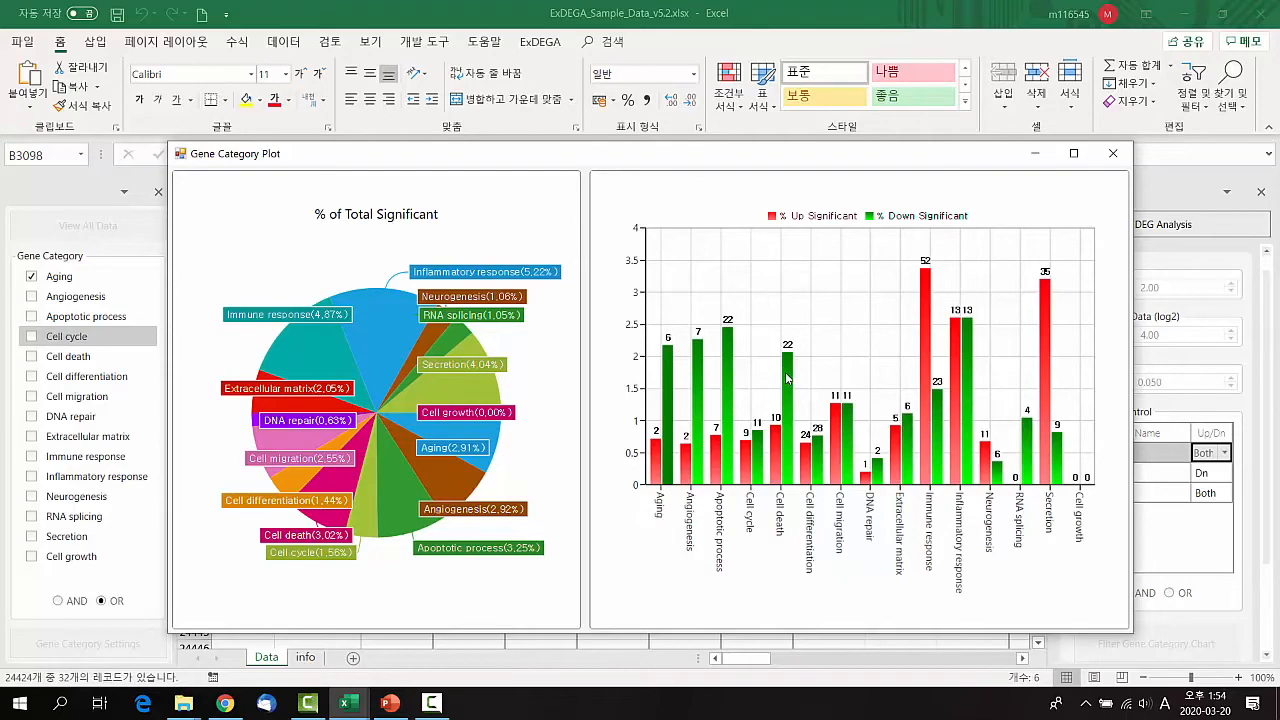
pyautogui.moveTo(789, 153); pyautogui.dragTo(823, 105)
pyautogui.click(770, 139)
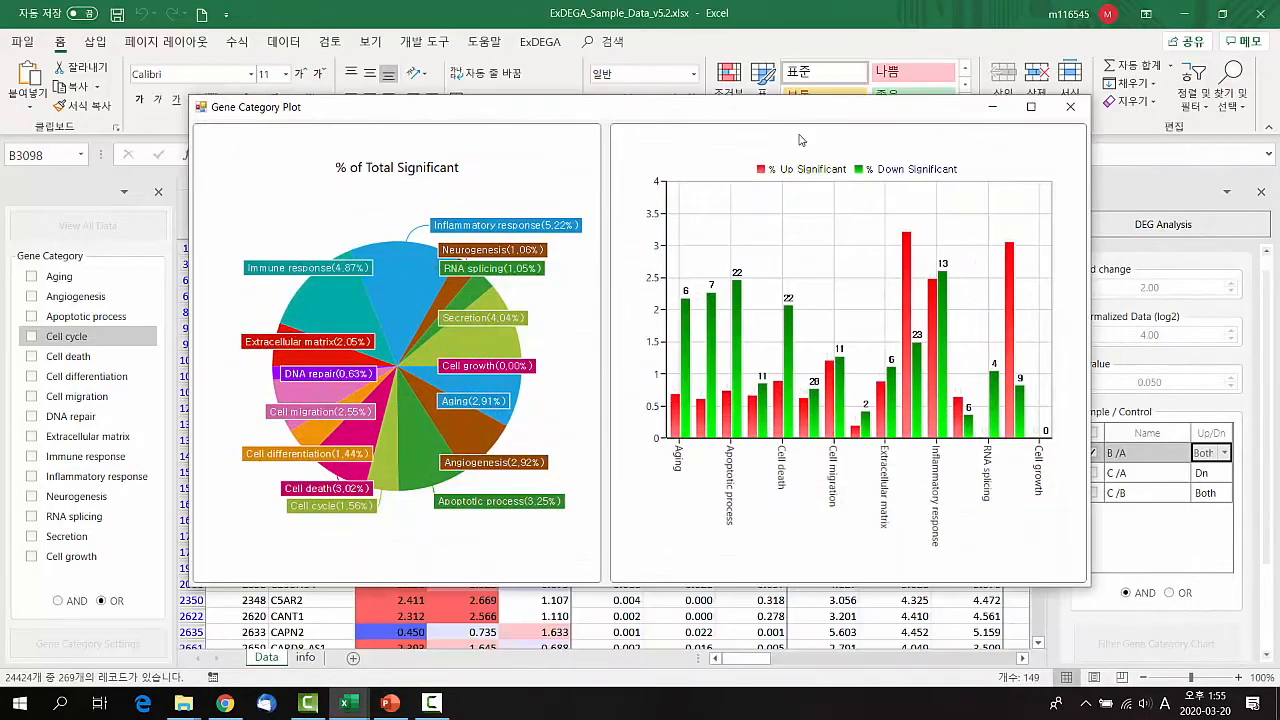
# Move the category plot aside to check the full filtered gene list, bring it back, and widen its window.
pyautogui.moveTo(731, 110); pyautogui.dragTo(727, 424)
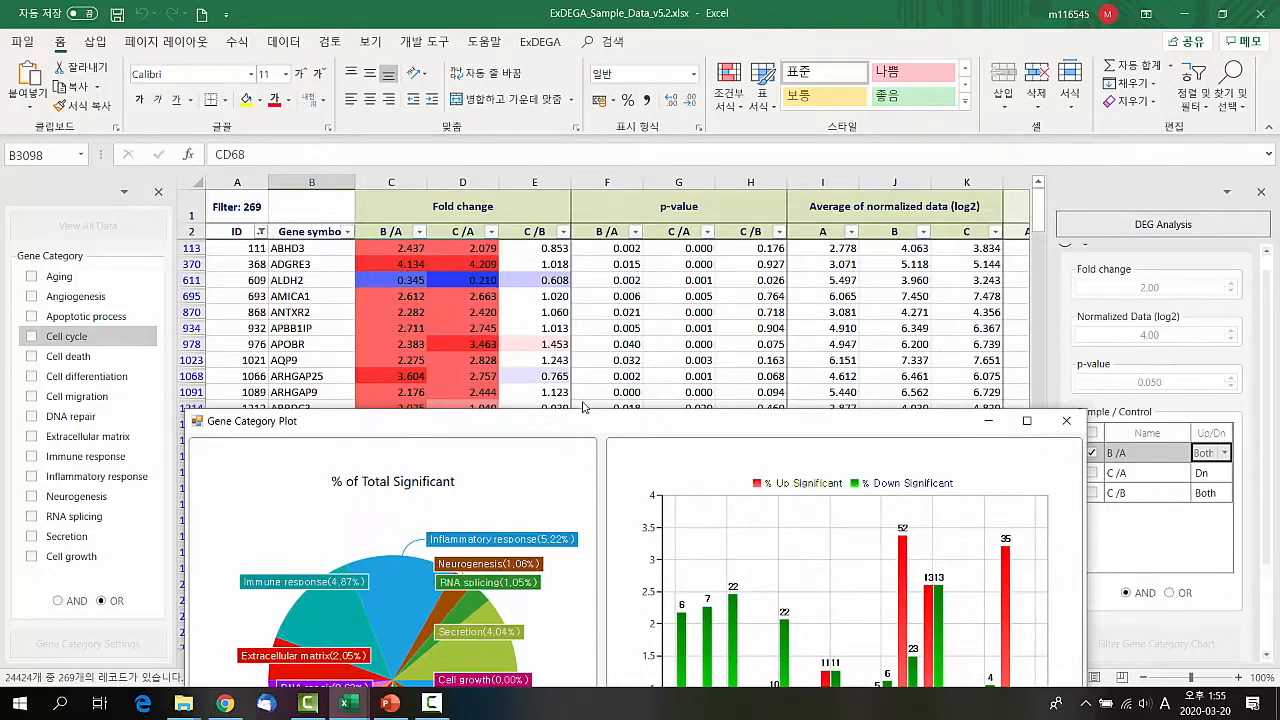
pyautogui.moveTo(586, 421); pyautogui.dragTo(561, 150)
pyautogui.moveTo(1059, 355); pyautogui.dragTo(1186, 345)
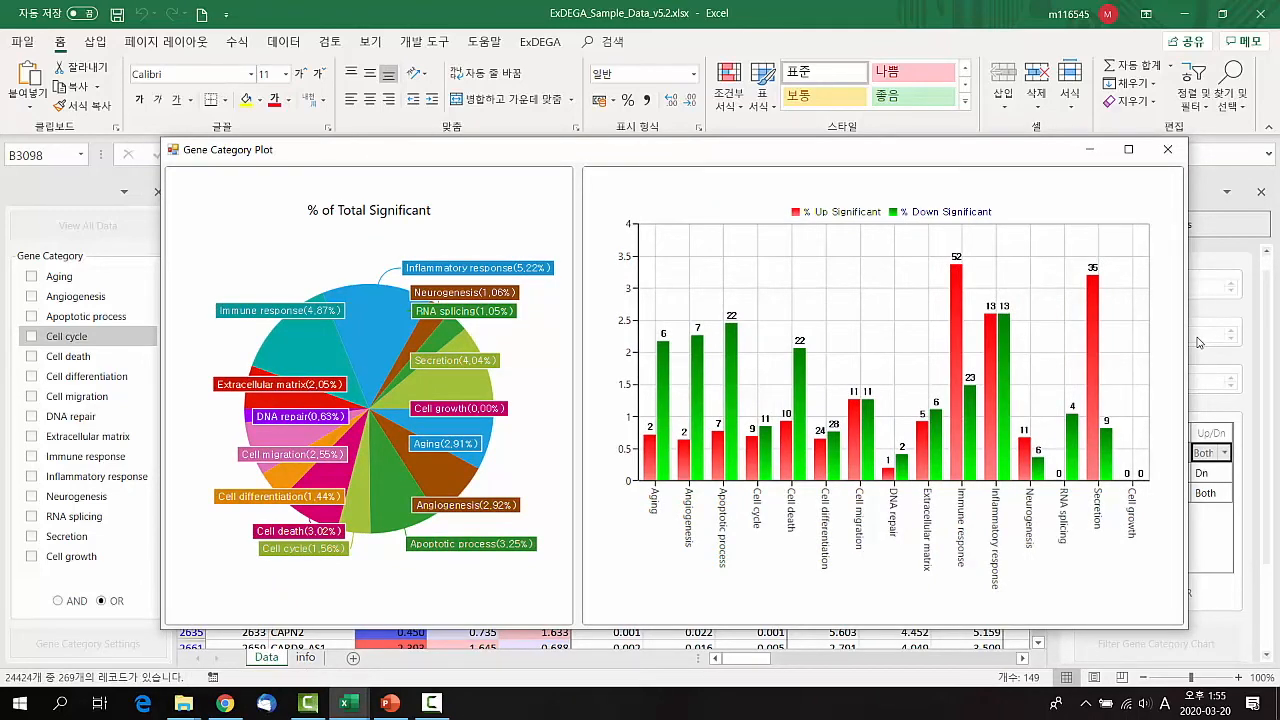
pyautogui.moveTo(671, 149); pyautogui.dragTo(666, 74)
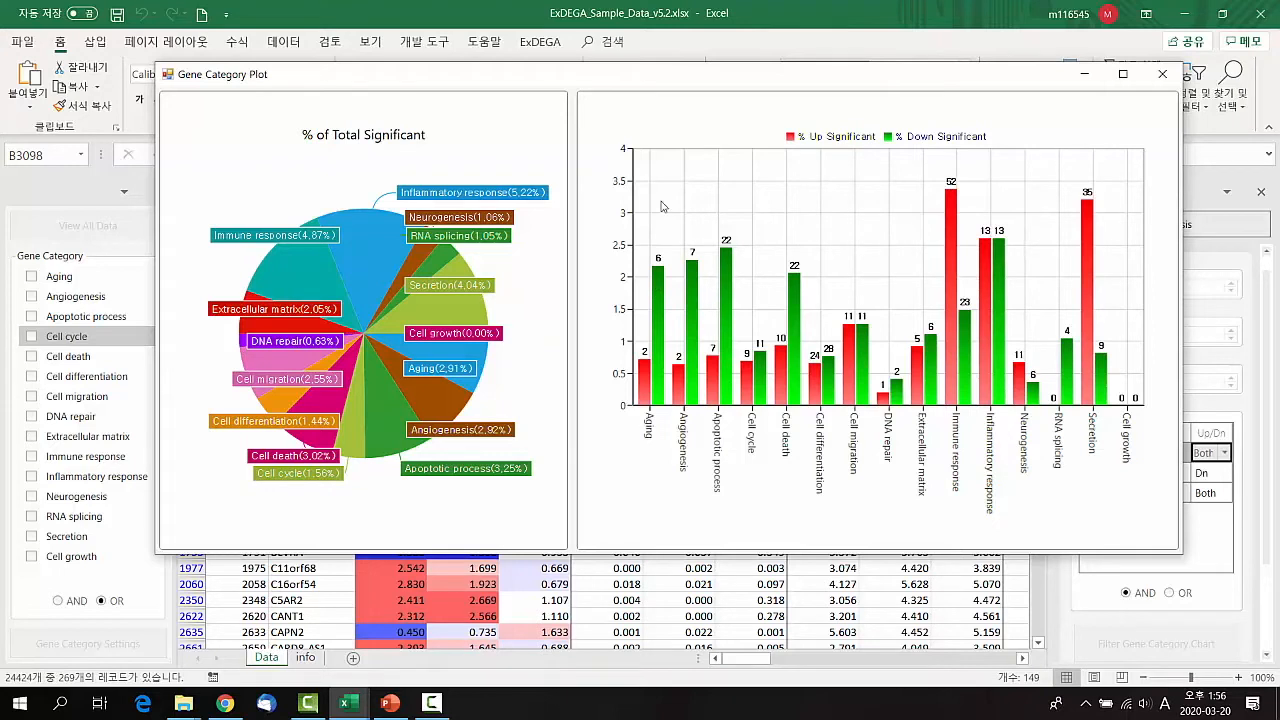
# Reposition the category plot and bring up the Save option for the % of Total Significant pie chart.
pyautogui.moveTo(358, 257)
pyautogui.moveTo(565, 75); pyautogui.dragTo(587, 55)
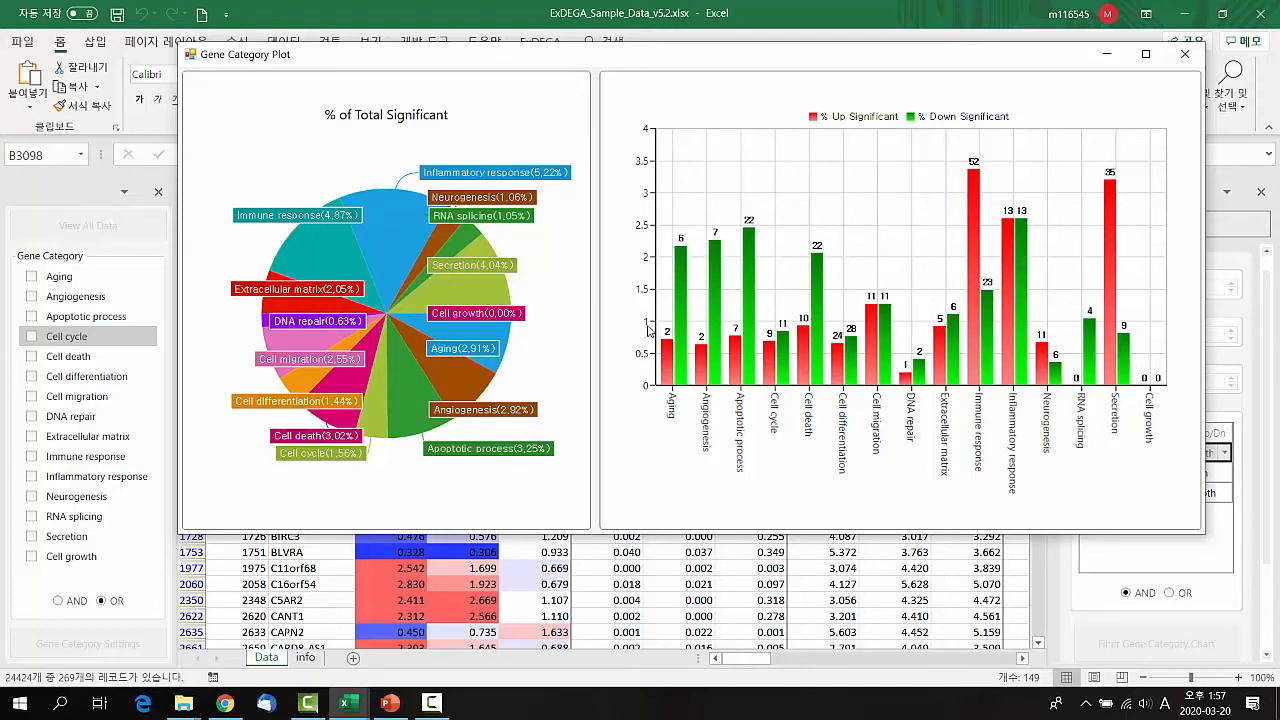
pyautogui.moveTo(383, 264)
pyautogui.moveTo(512, 115)
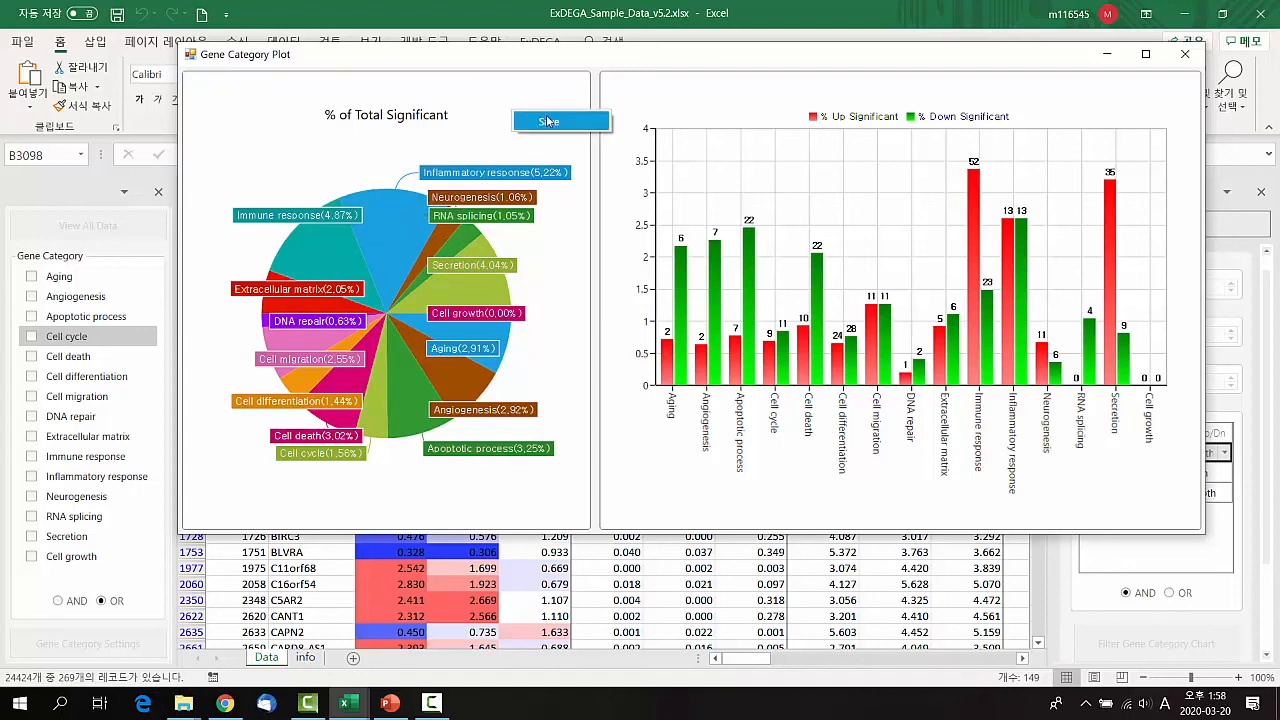